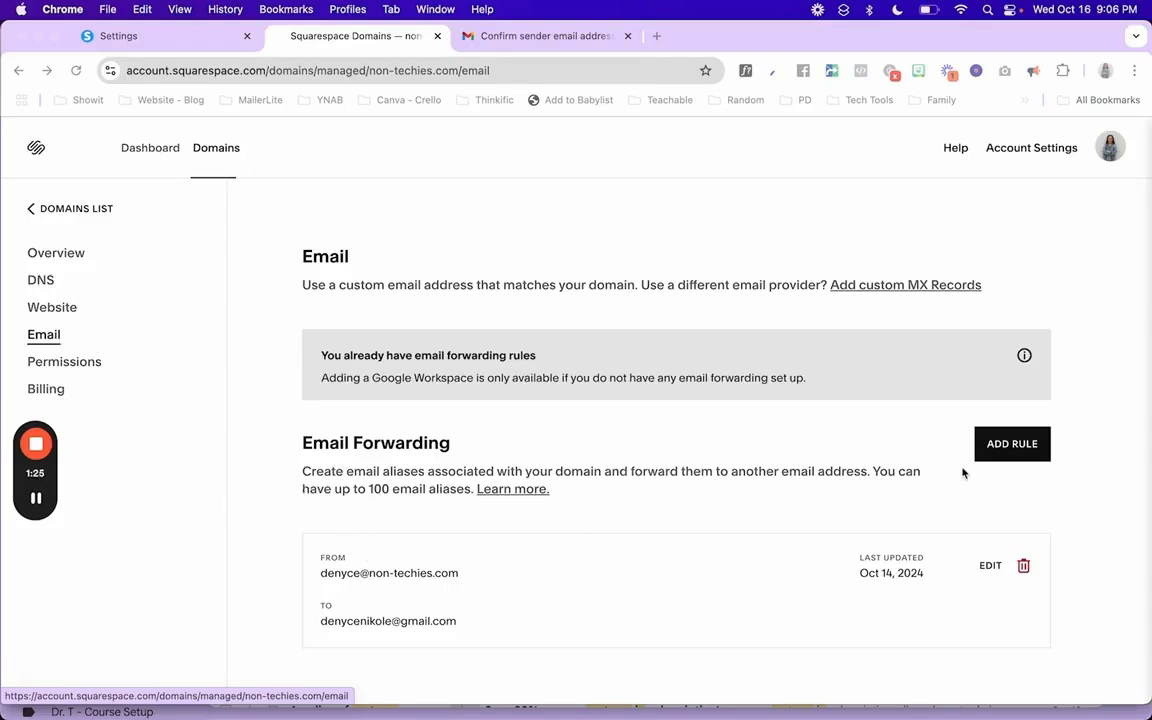
- Bring the browser forward on non-techies.com's Email page, showing its existing forwarding rule
left_click(1008, 448)
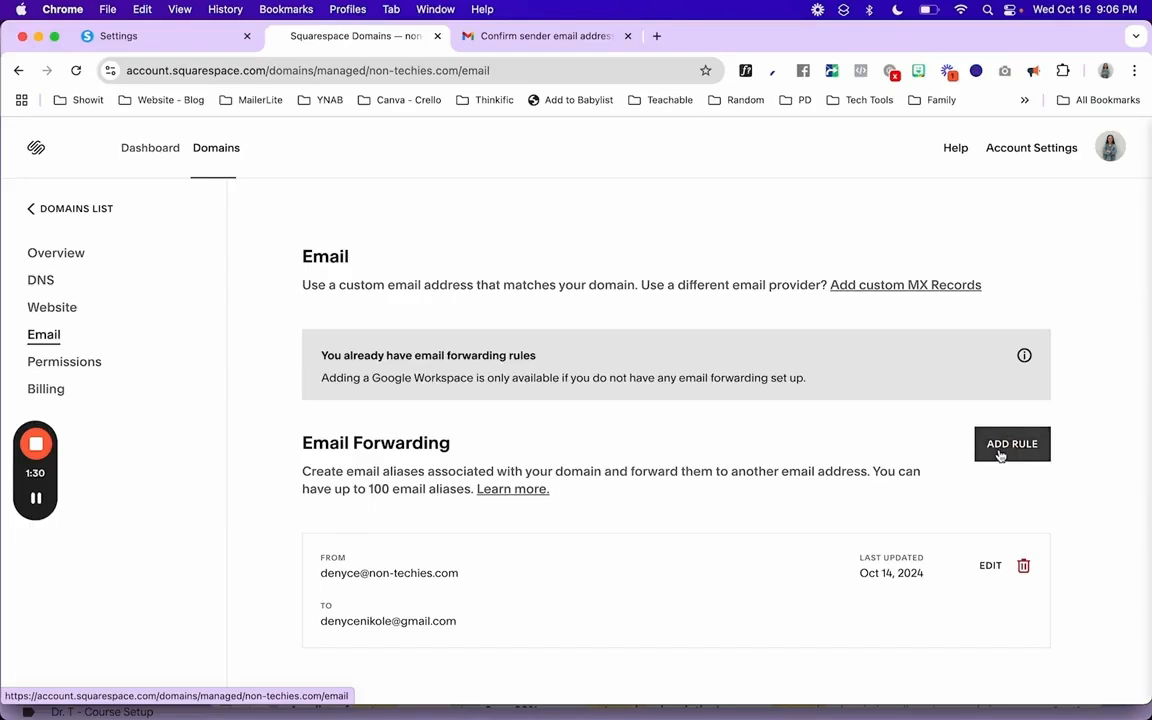
- Add a forwarding rule from the 'support' alias to the owner's Gmail address and save it
left_click(1000, 452)
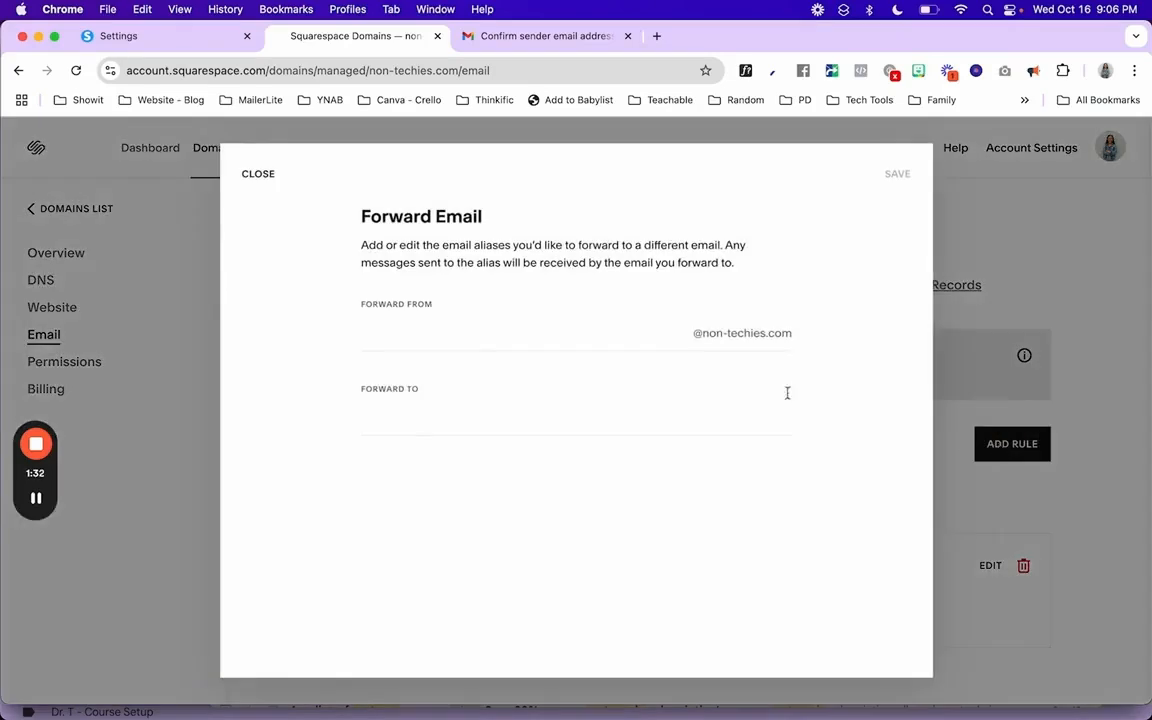
left_click(619, 339)
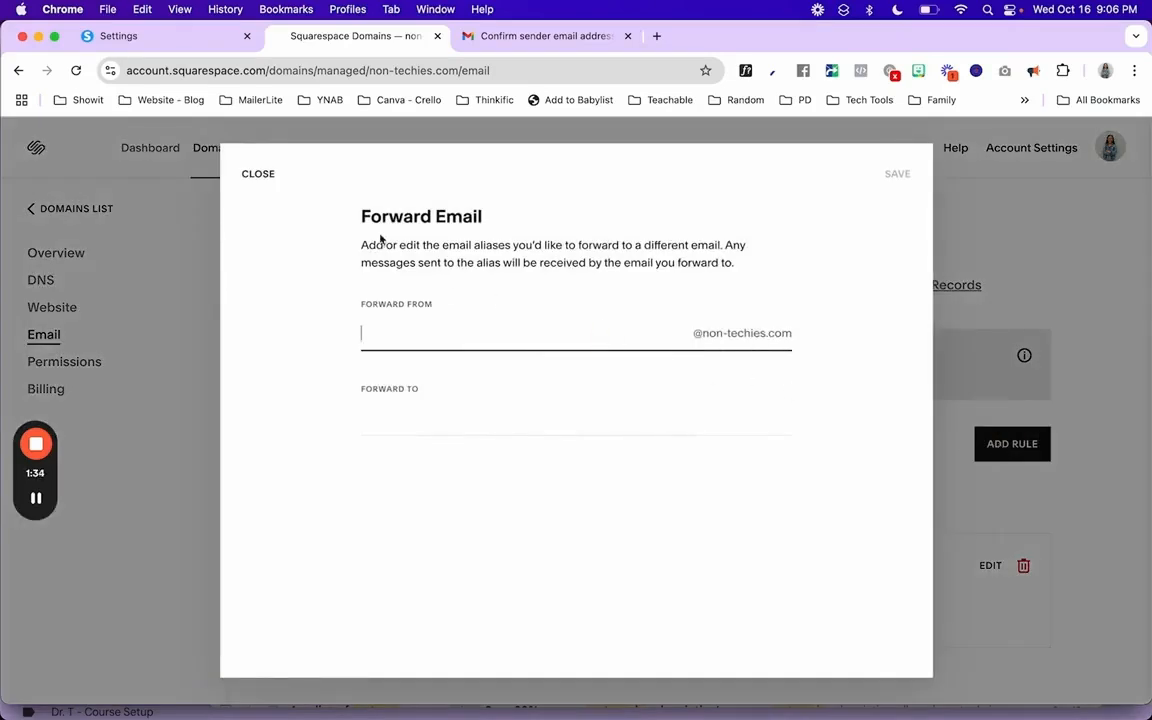
left_click_drag(362, 216, 482, 218)
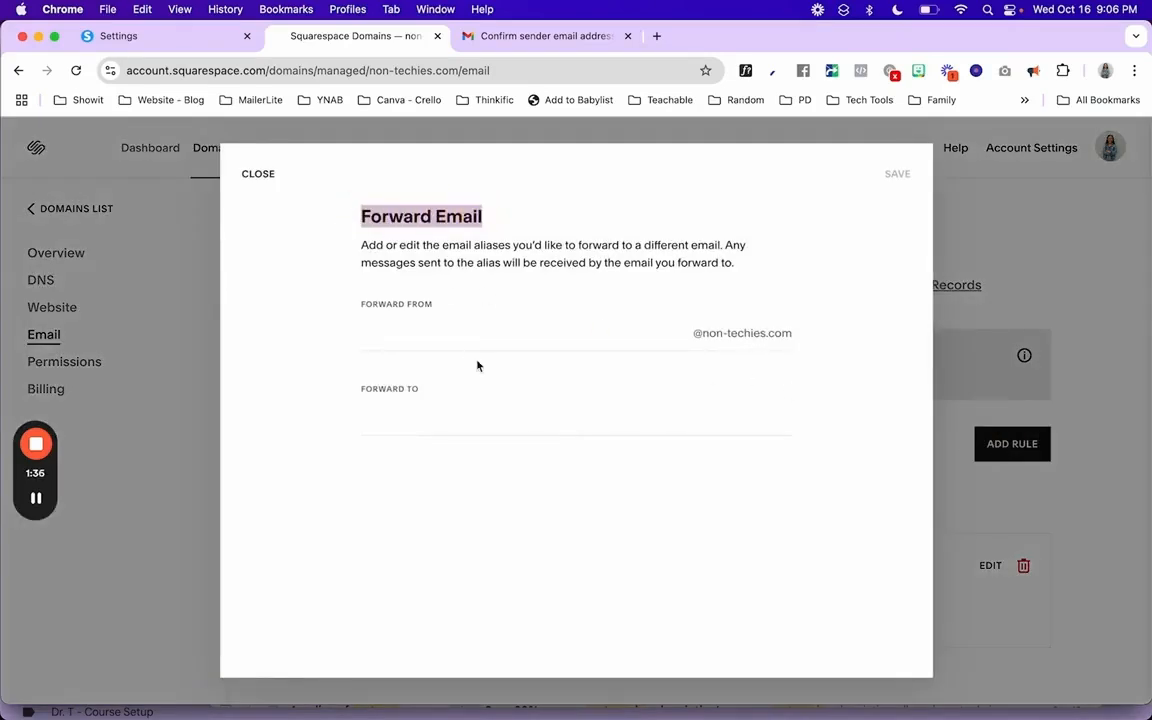
left_click(474, 347)
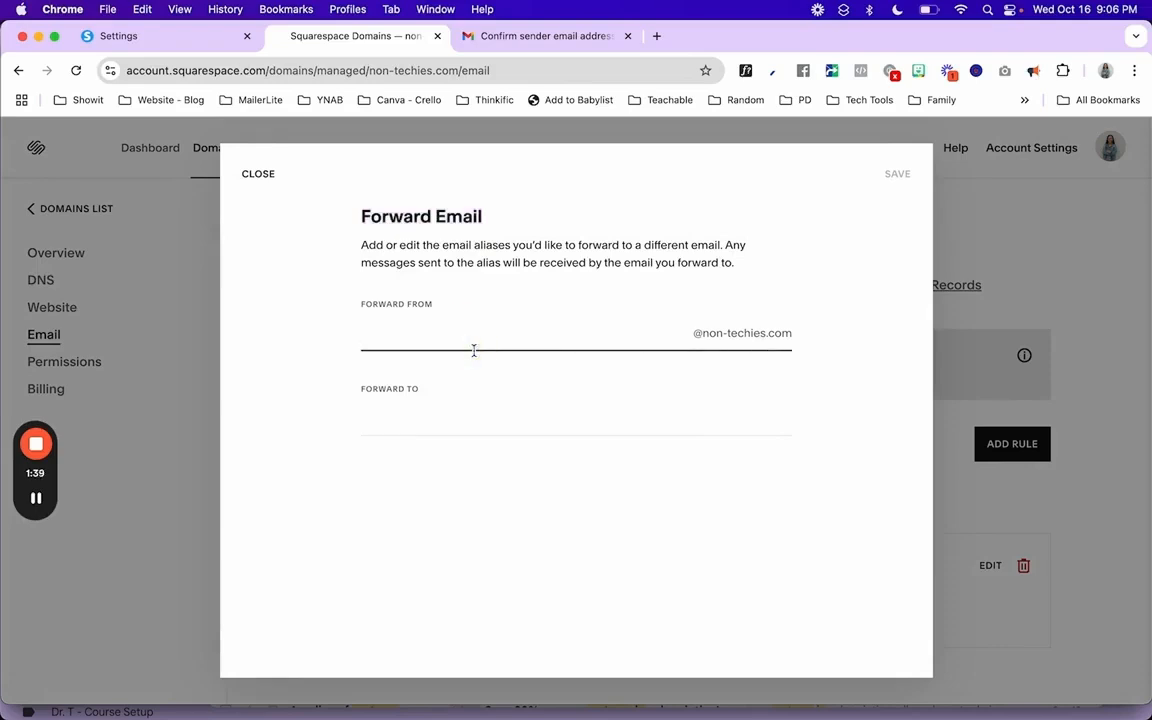
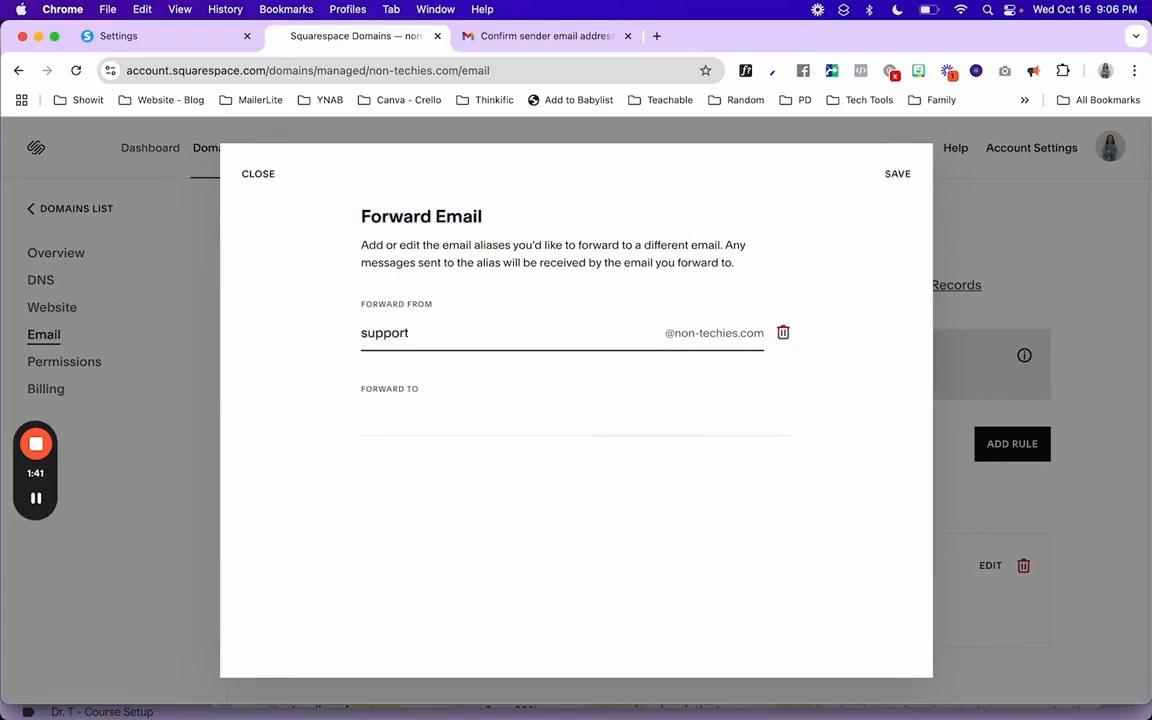
left_click(449, 434)
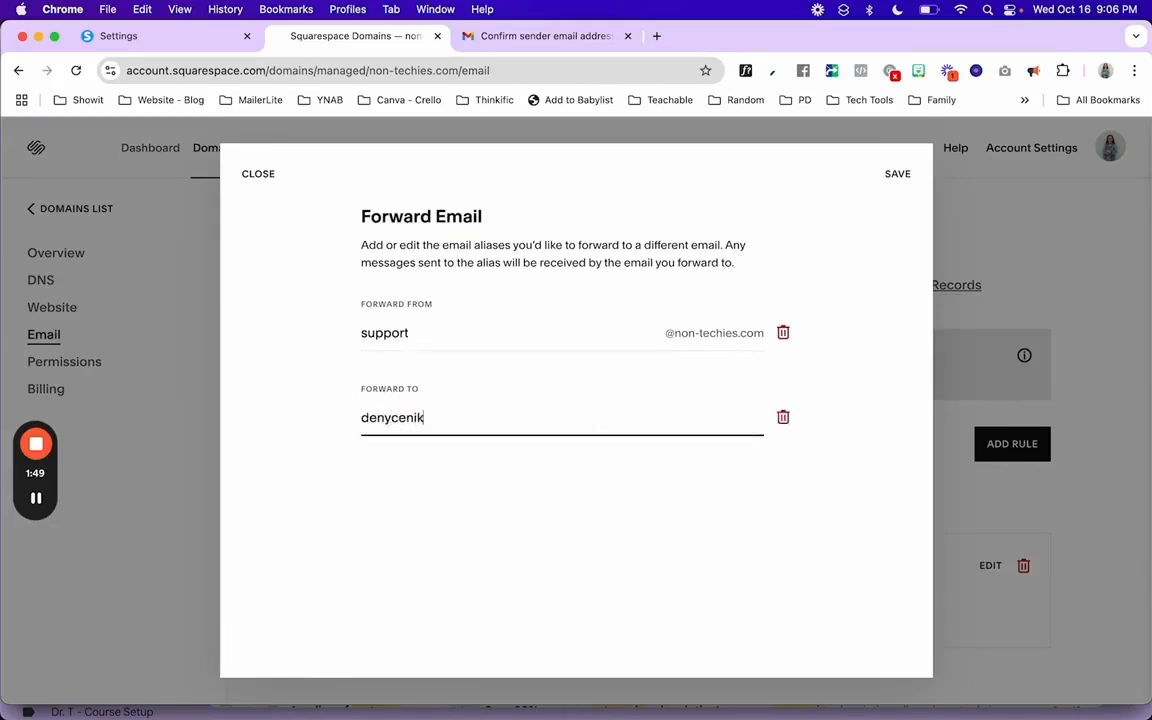
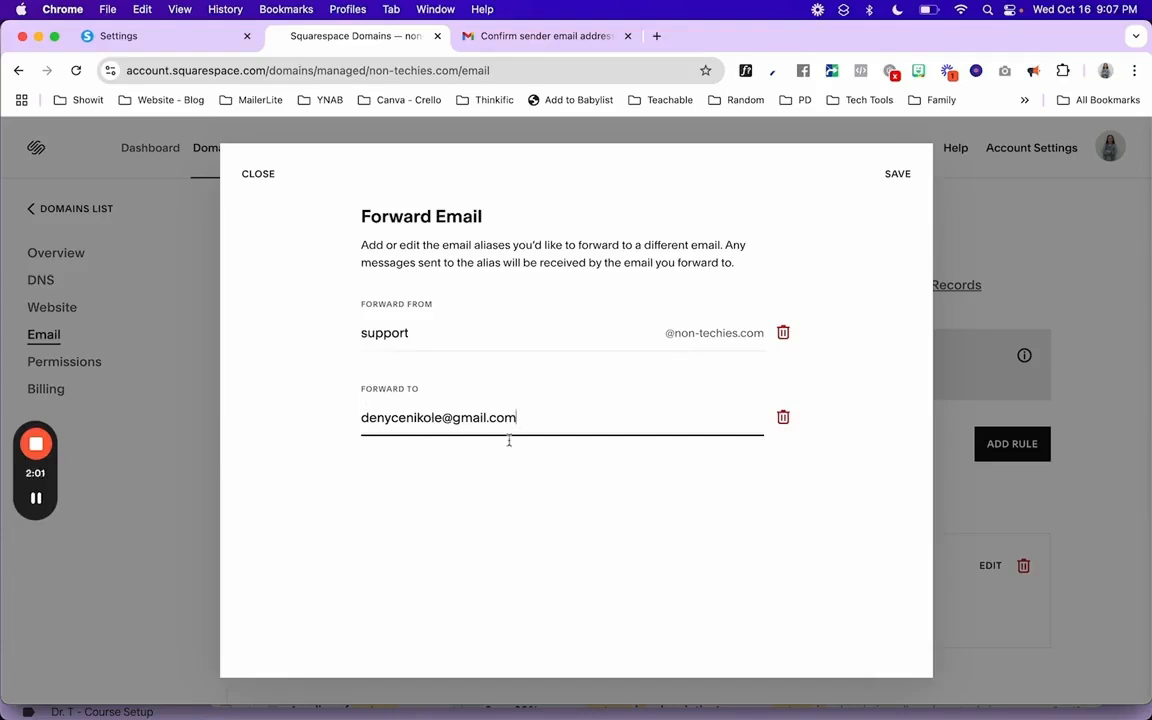
left_click(898, 174)
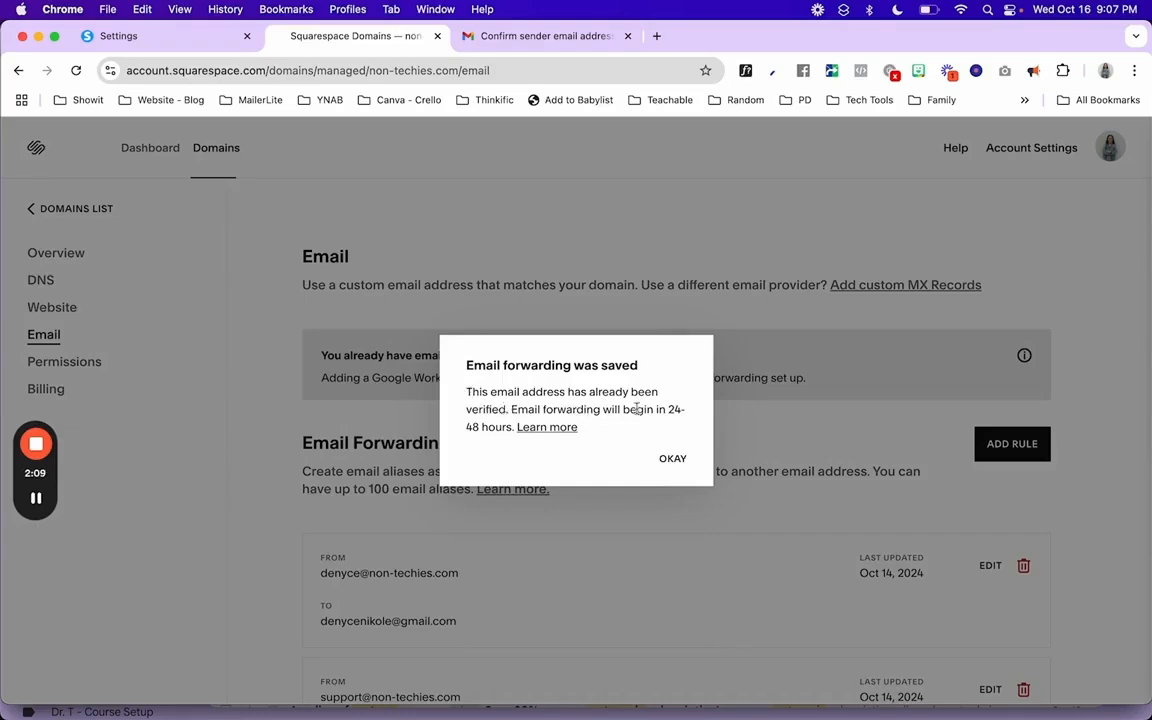
- Dismiss the 'Email forwarding was saved' confirmation and review both forwarding rules
left_click(672, 459)
scroll(646, 589, "down", 1)
scroll(646, 589, "down", 3)
scroll(646, 589, "up", 1)
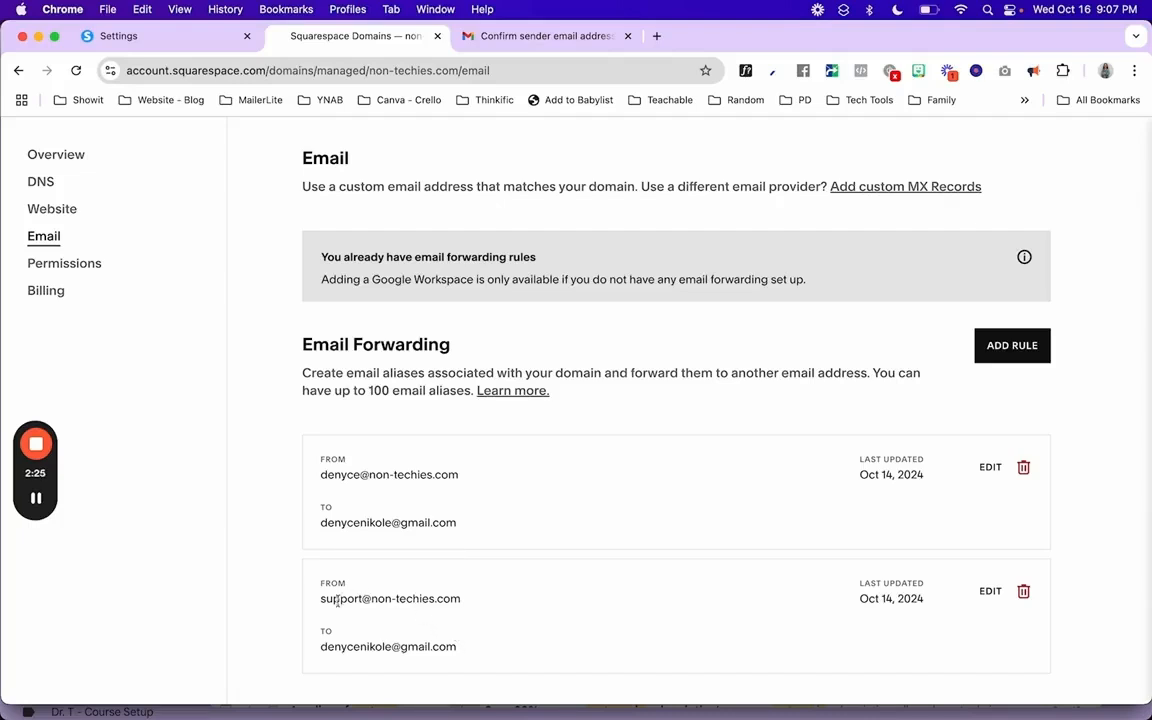
left_click_drag(322, 600, 464, 600)
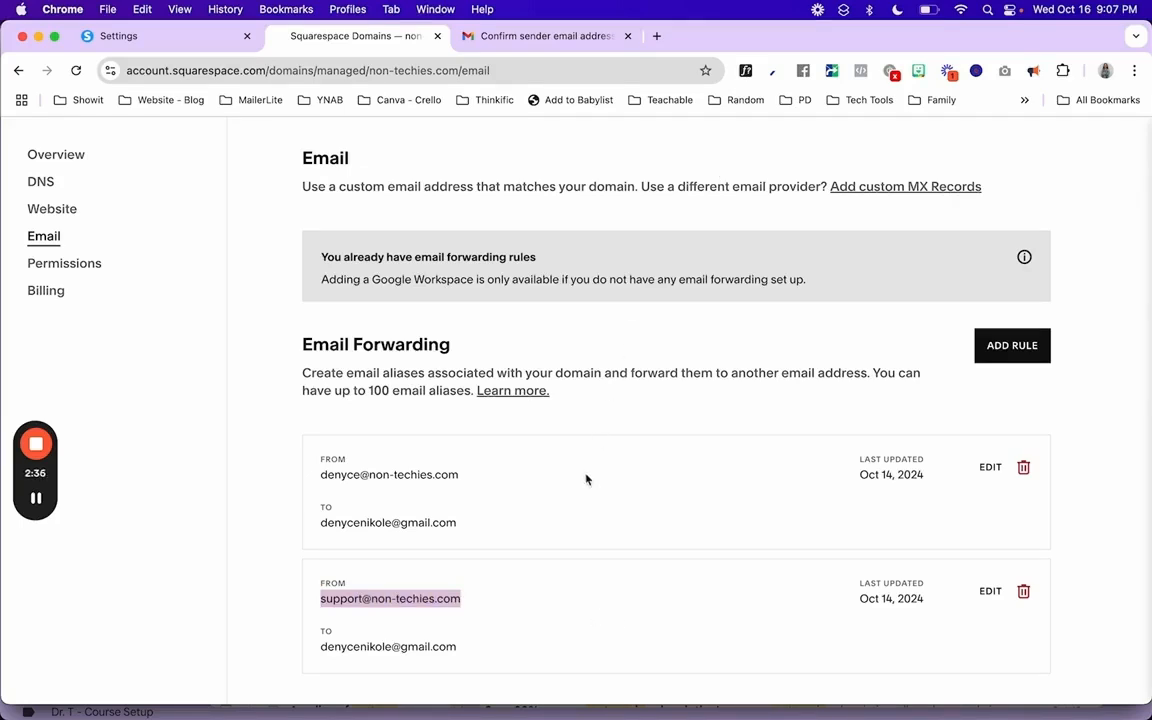
left_click(612, 428)
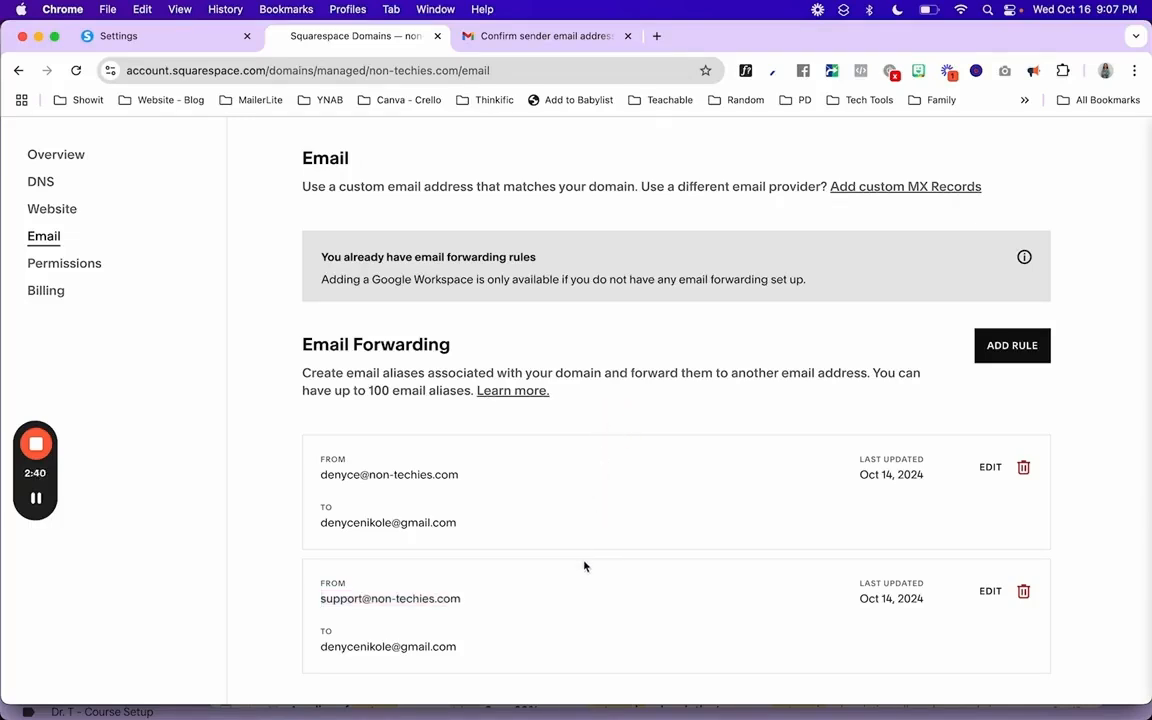
left_click_drag(321, 476, 415, 477)
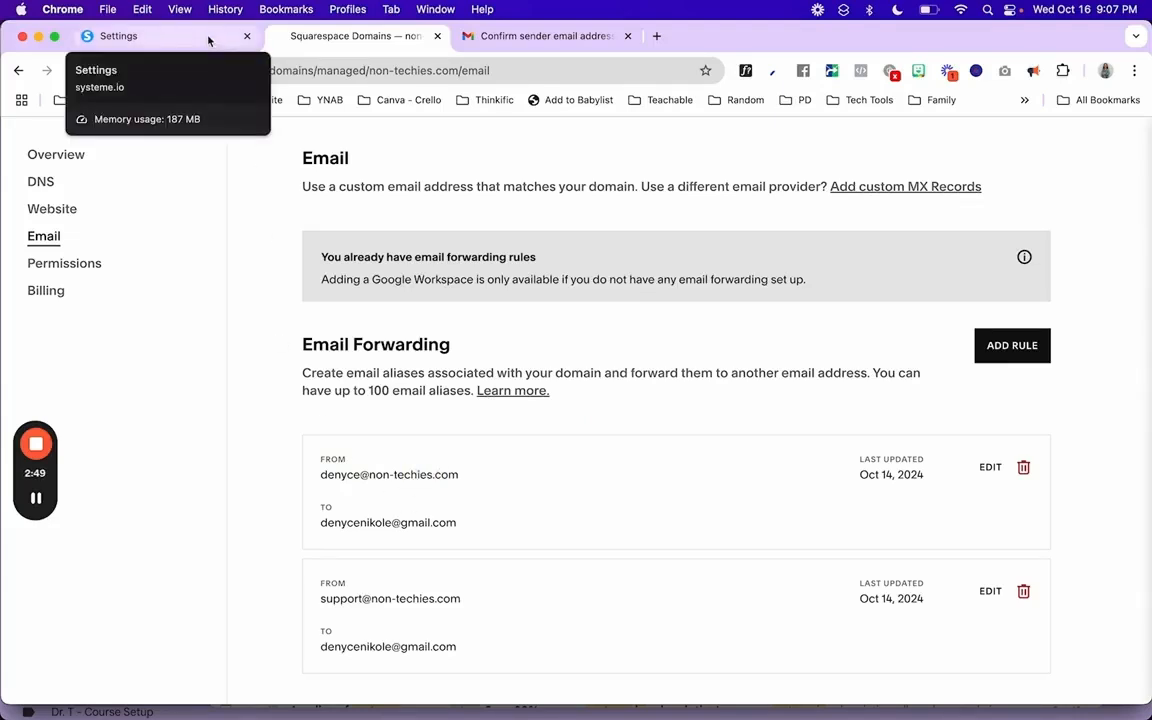
- Switch to systeme.io's Emails settings and scroll to the empty sending Domains section
left_click(208, 39)
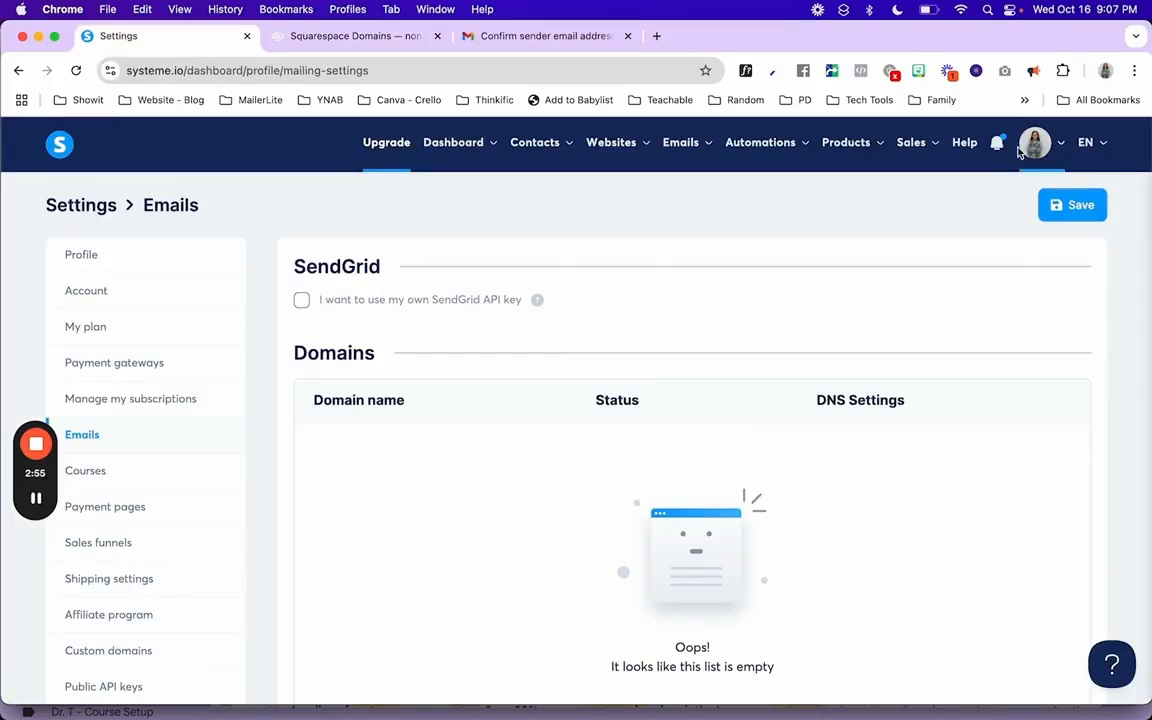
mouse_move(1026, 148)
scroll(328, 435, "down", 2)
scroll(328, 435, "down", 2)
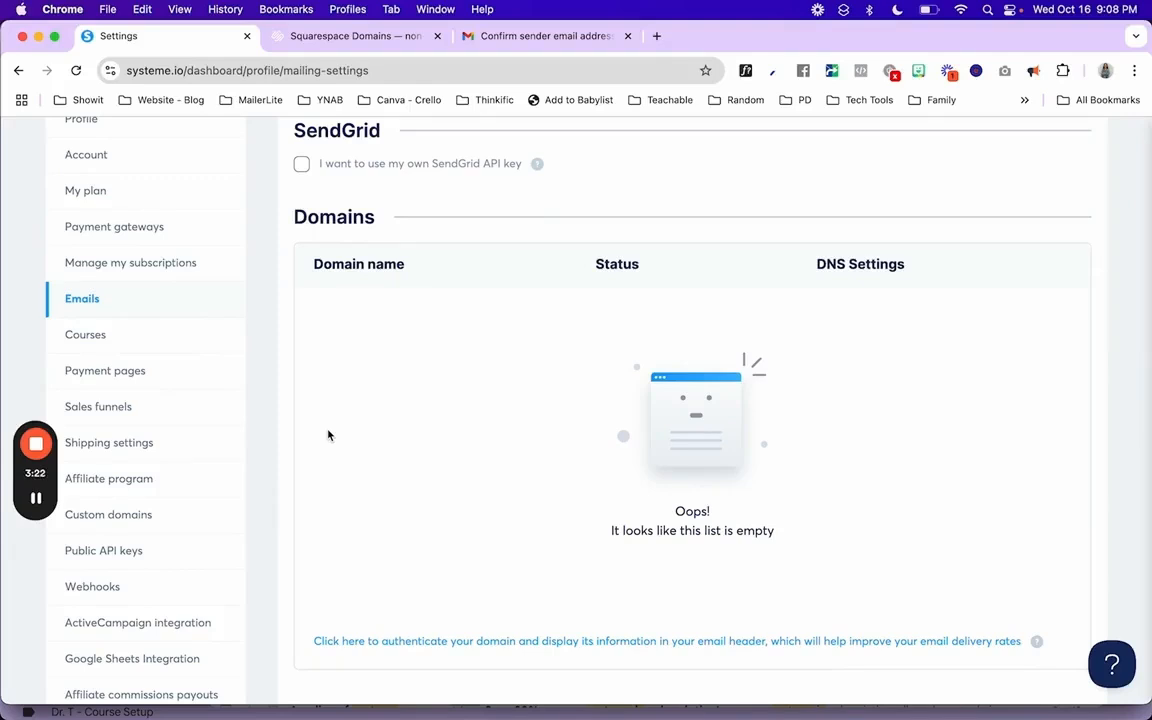
scroll(328, 435, "down", 2)
scroll(328, 435, "up", 2)
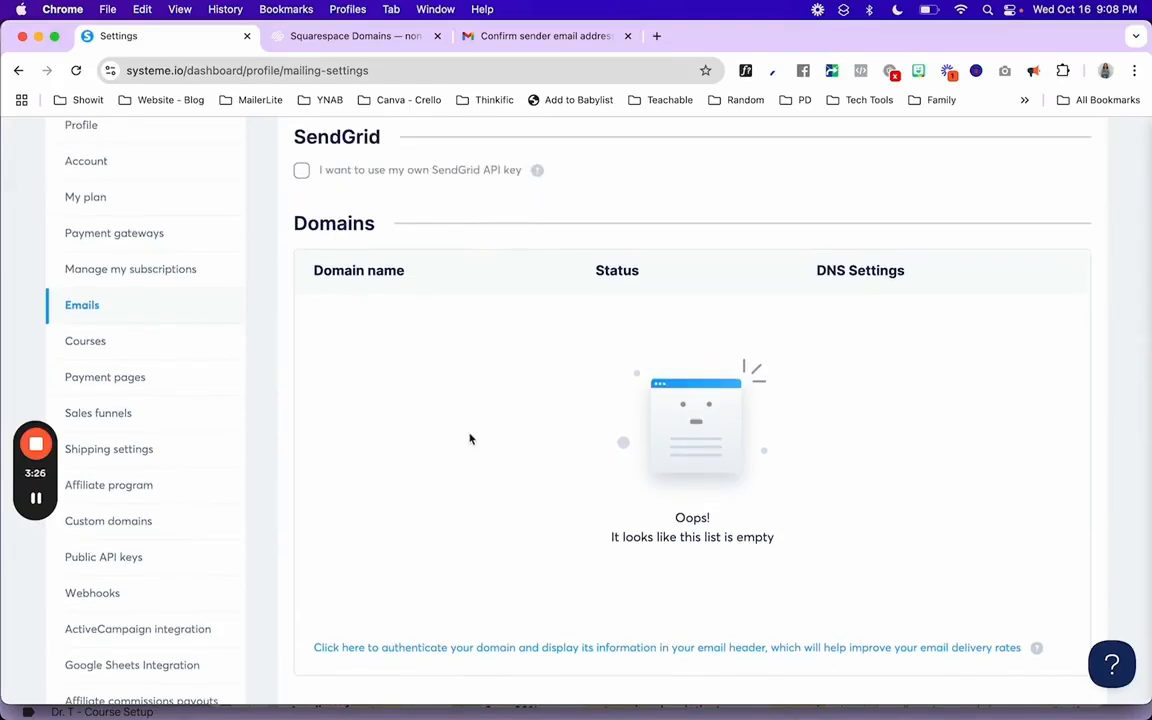
scroll(414, 370, "up", 2)
scroll(414, 370, "down", 3)
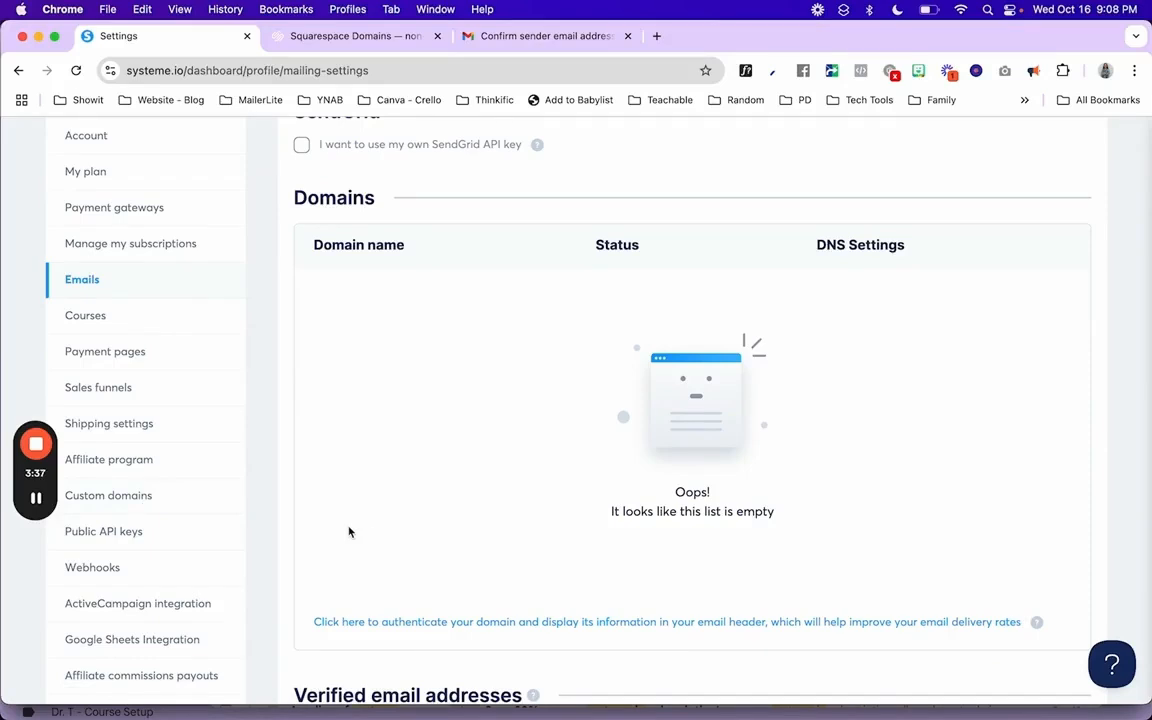
scroll(355, 532, "up", 2)
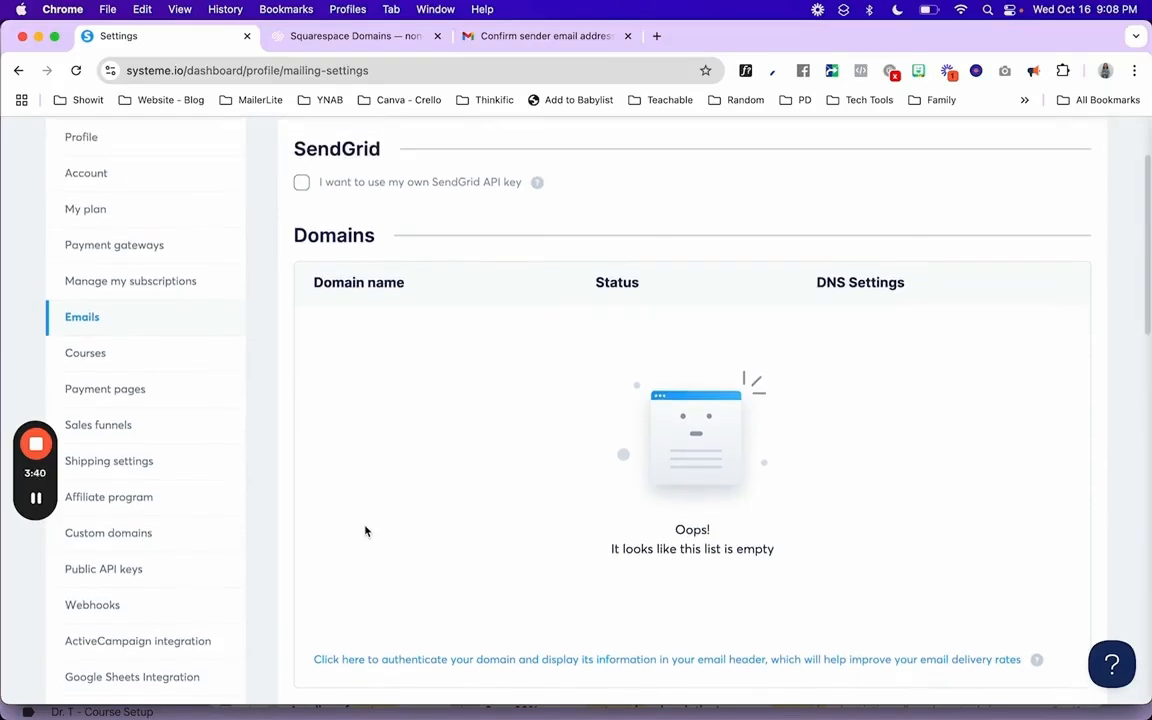
scroll(366, 531, "down", 1)
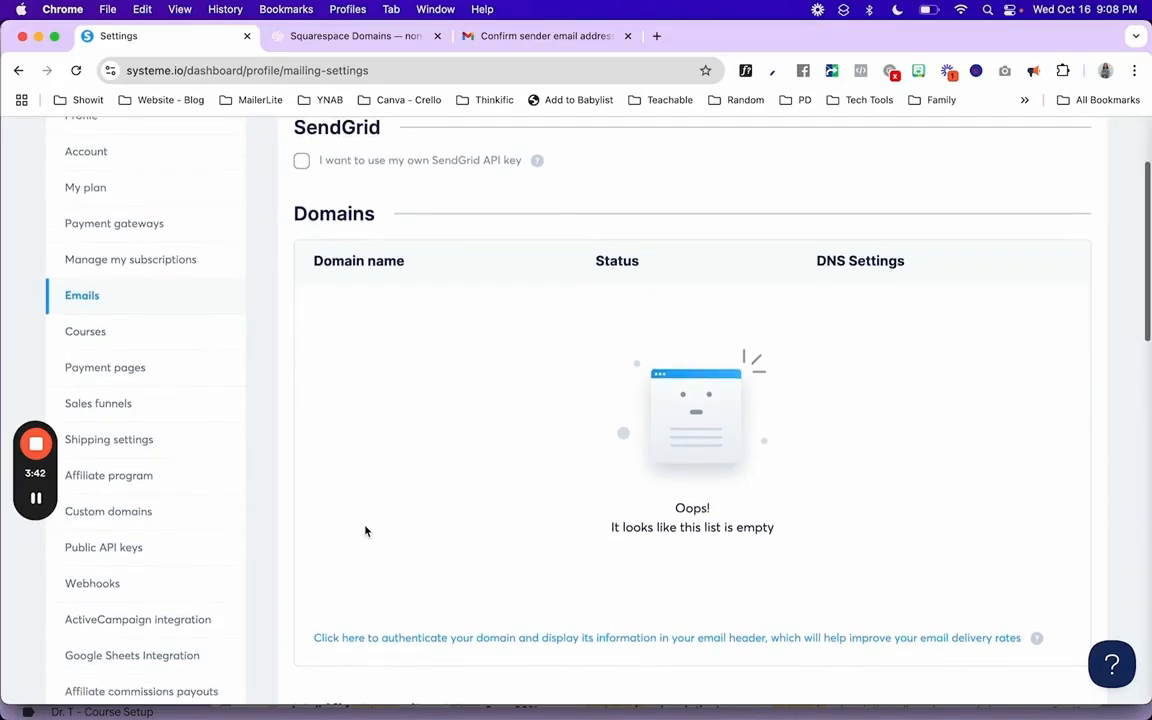
scroll(366, 531, "down", 3)
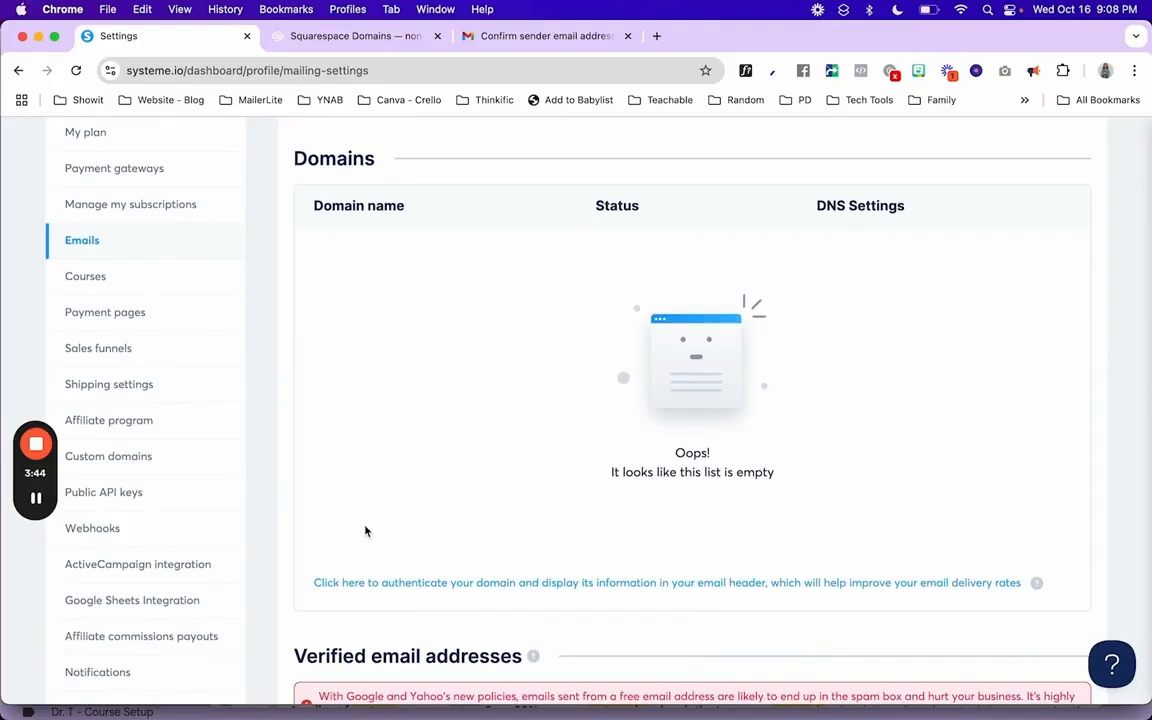
scroll(366, 531, "down", 7)
scroll(366, 531, "up", 8)
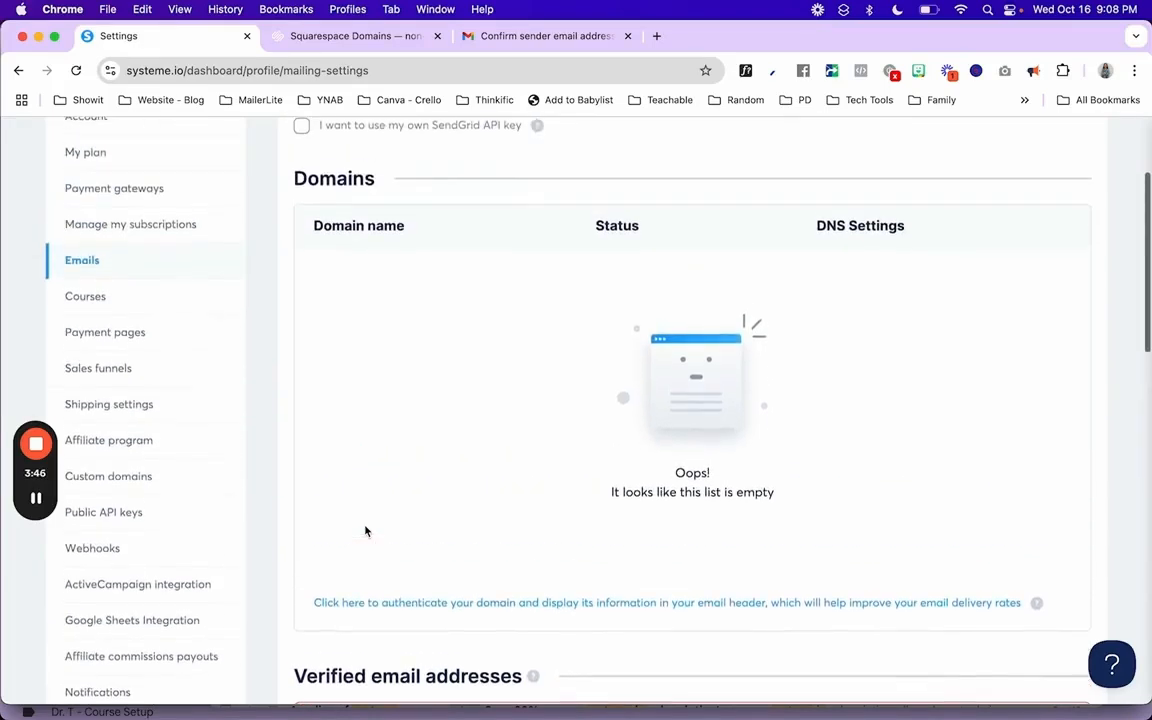
left_click(344, 604)
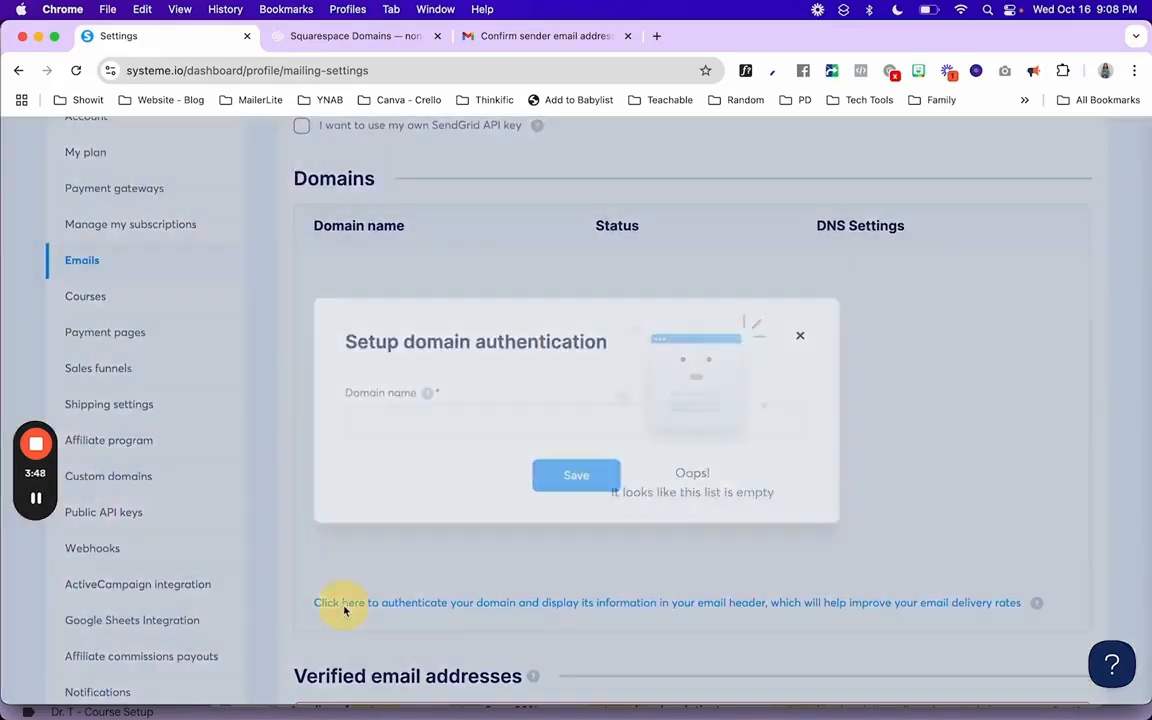
left_click(375, 425)
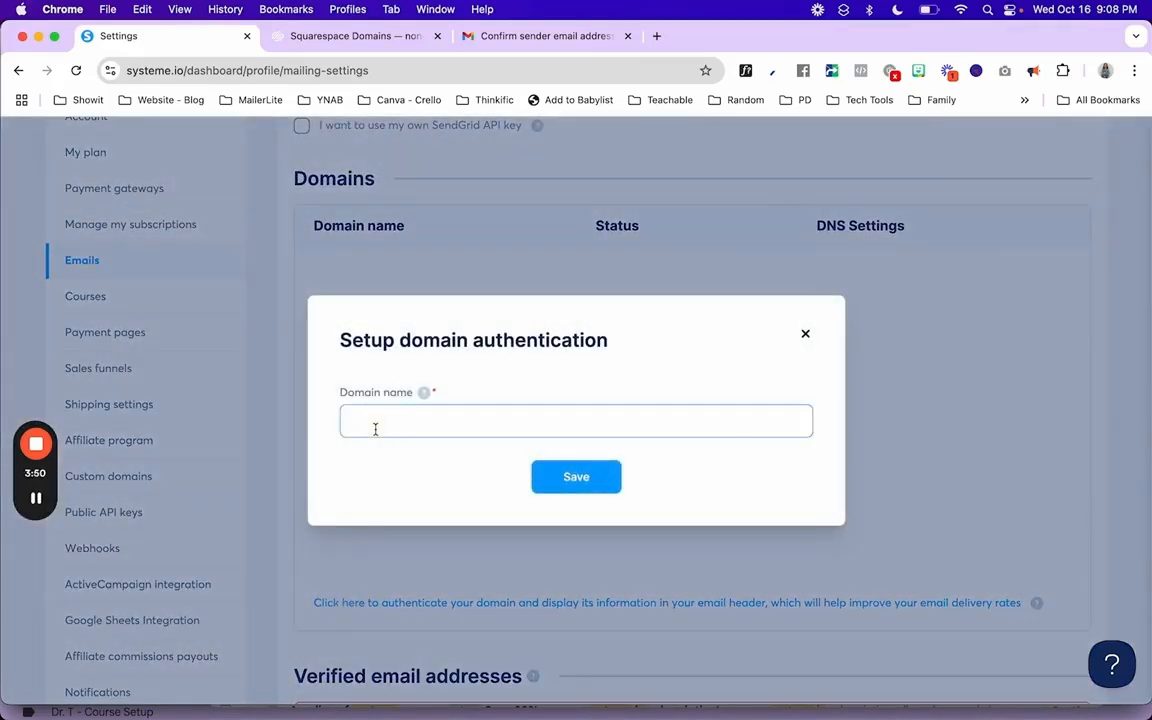
type("www.non-techies.com")
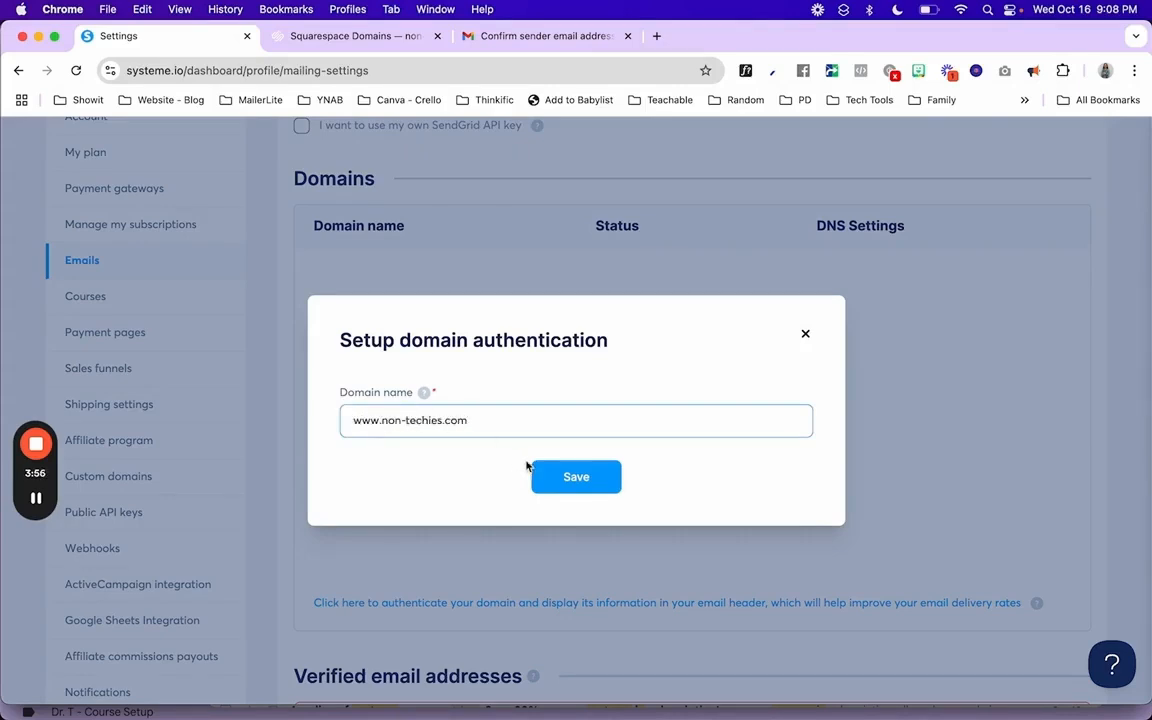
left_click(577, 479)
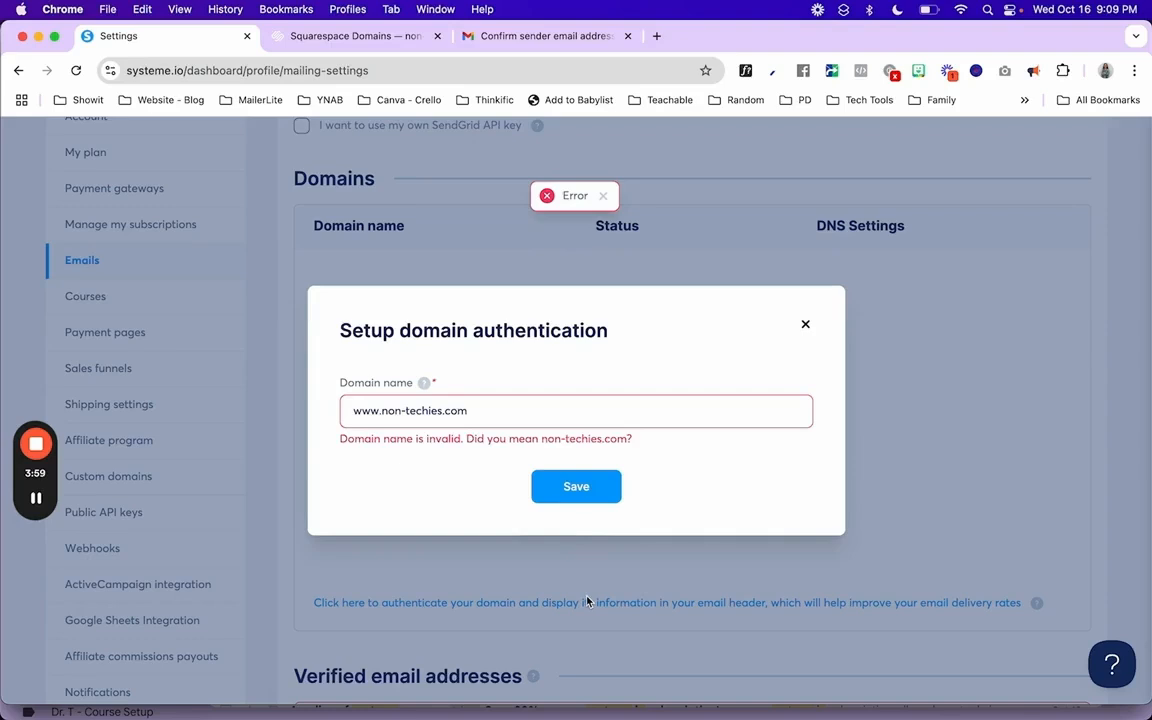
left_click(381, 414)
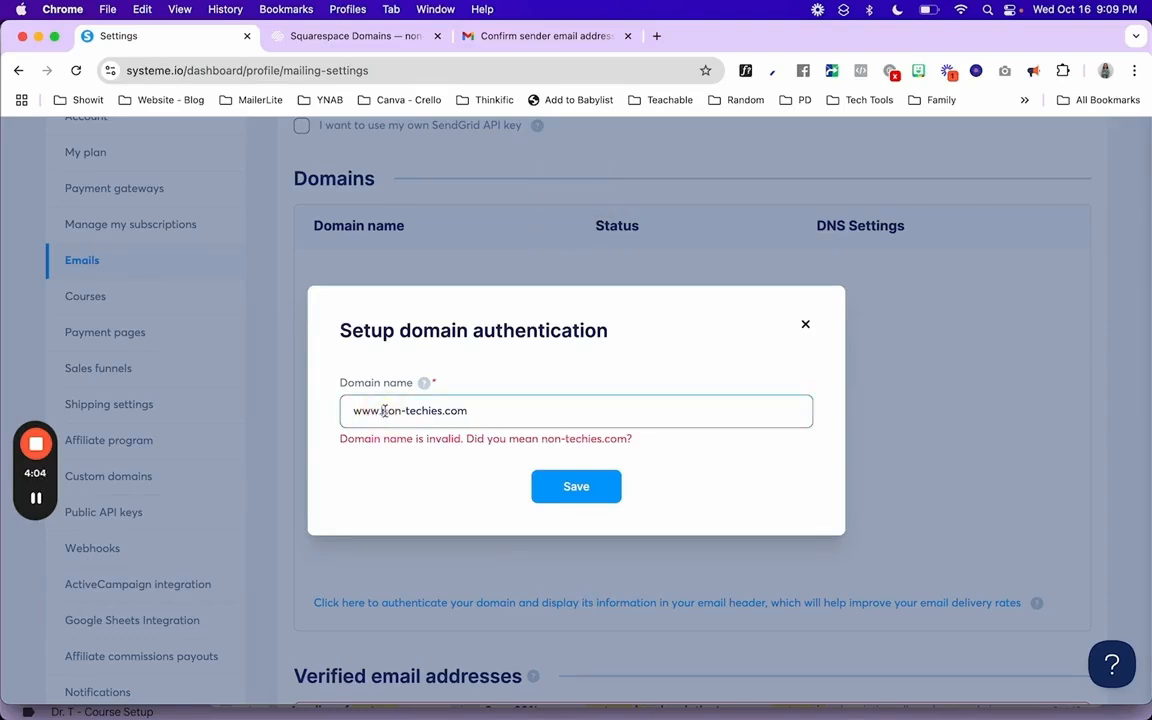
key("BackSpace")
key("BackSpace")
key("BackSpace")
key("BackSpace")
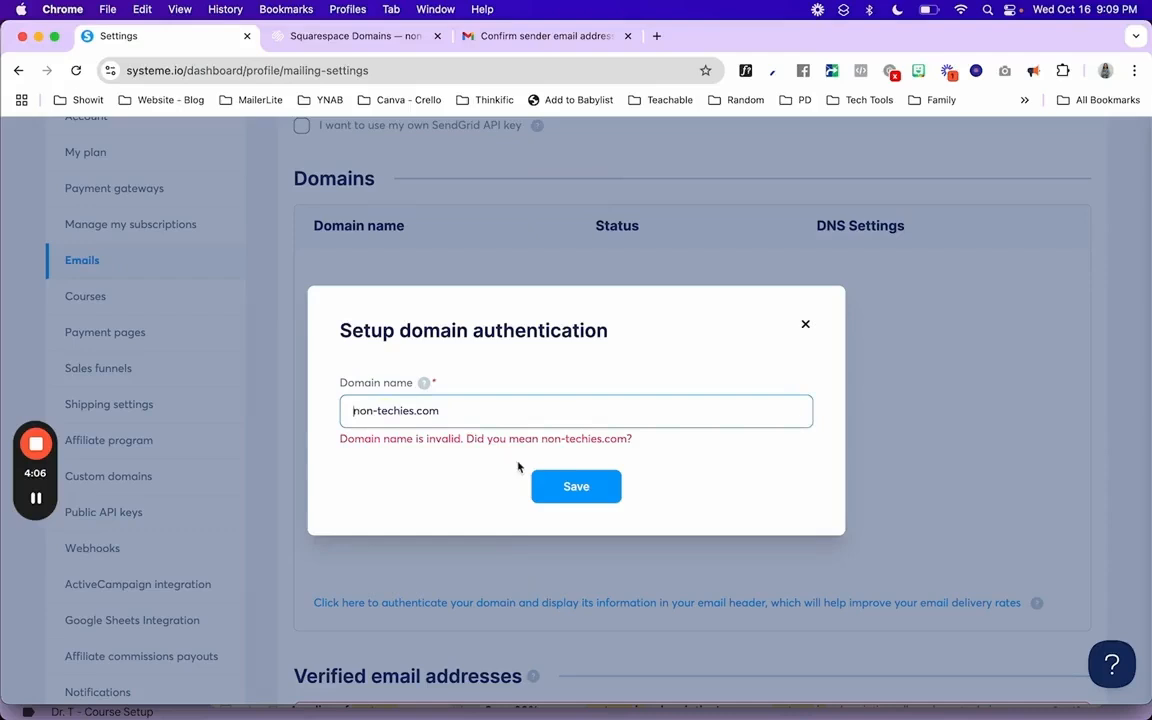
left_click(566, 488)
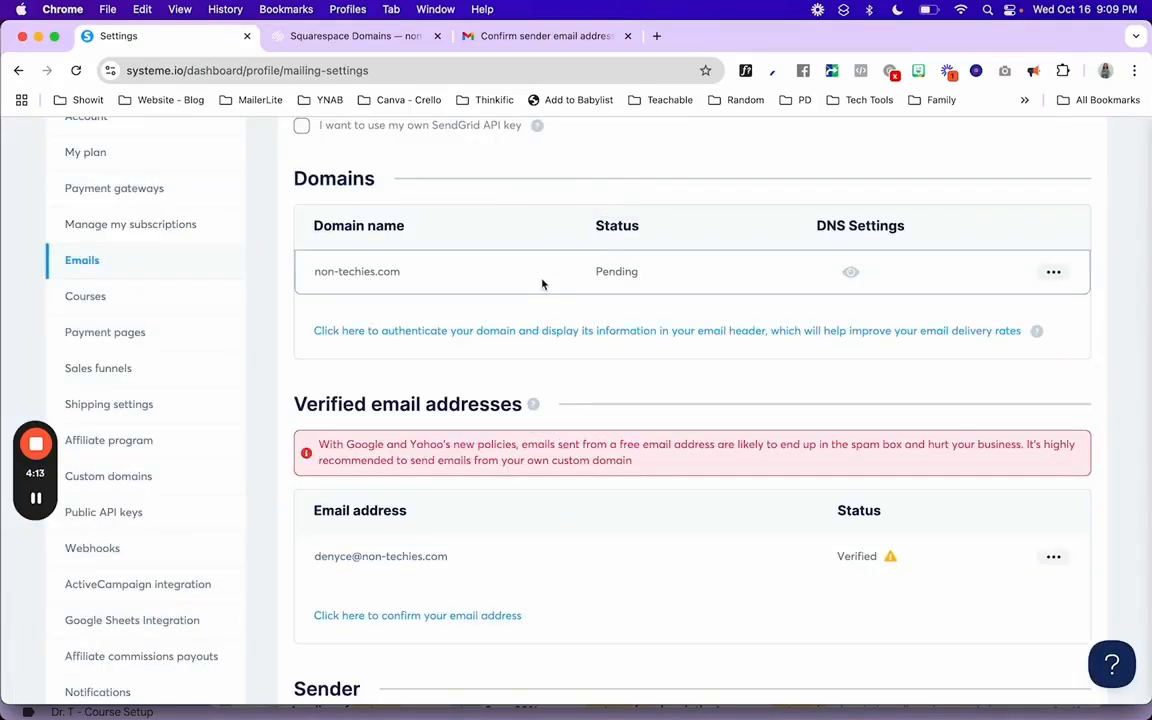
- View systeme.io's three CNAME and one DMARC TXT records, then return to Squarespace Domains
left_click(850, 275)
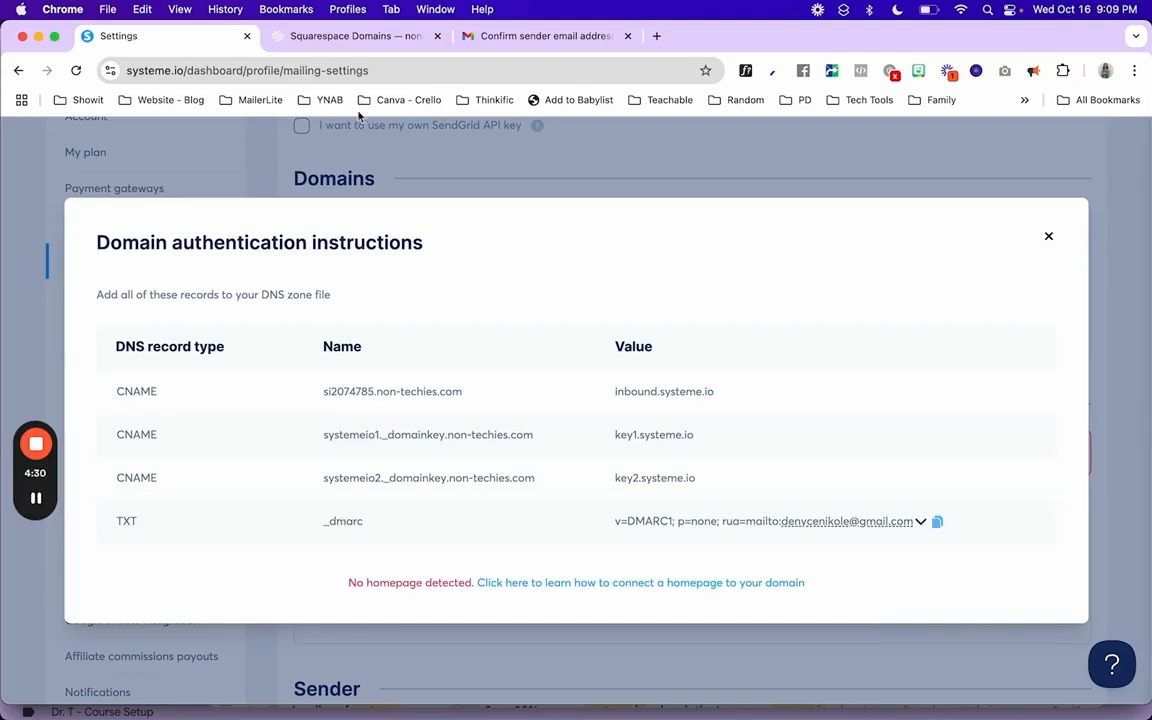
left_click(354, 40)
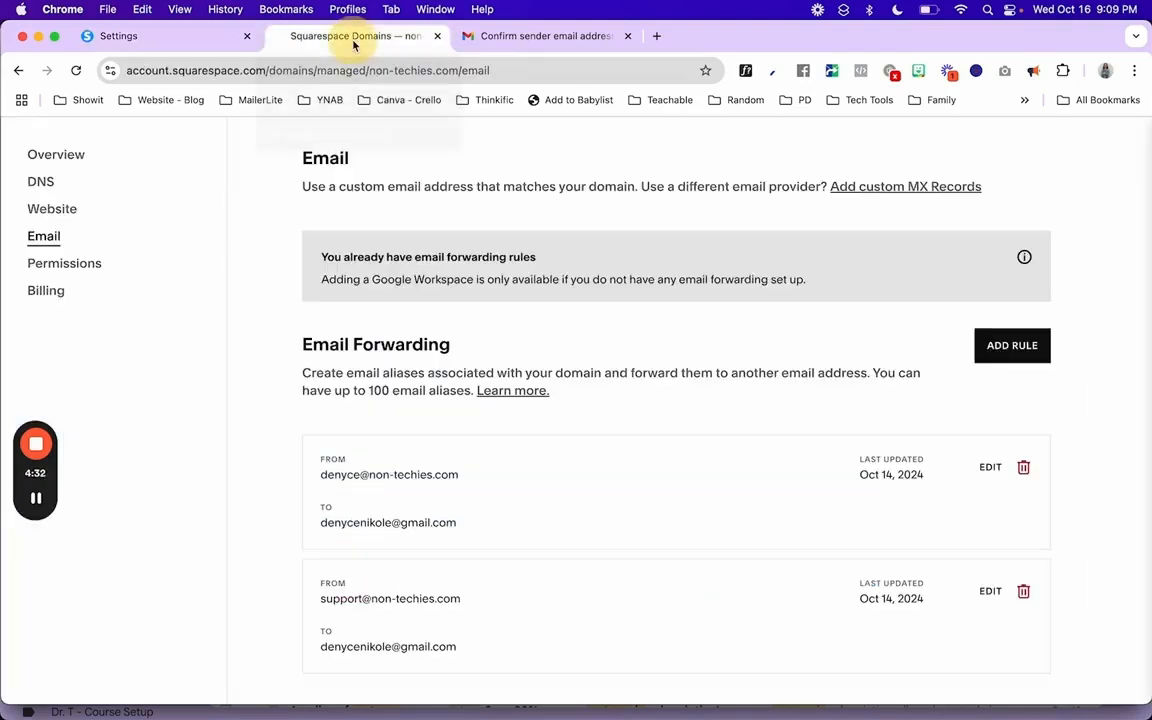
- Open non-techies.com's DNS settings and scroll down to the Custom records table
left_click(37, 184)
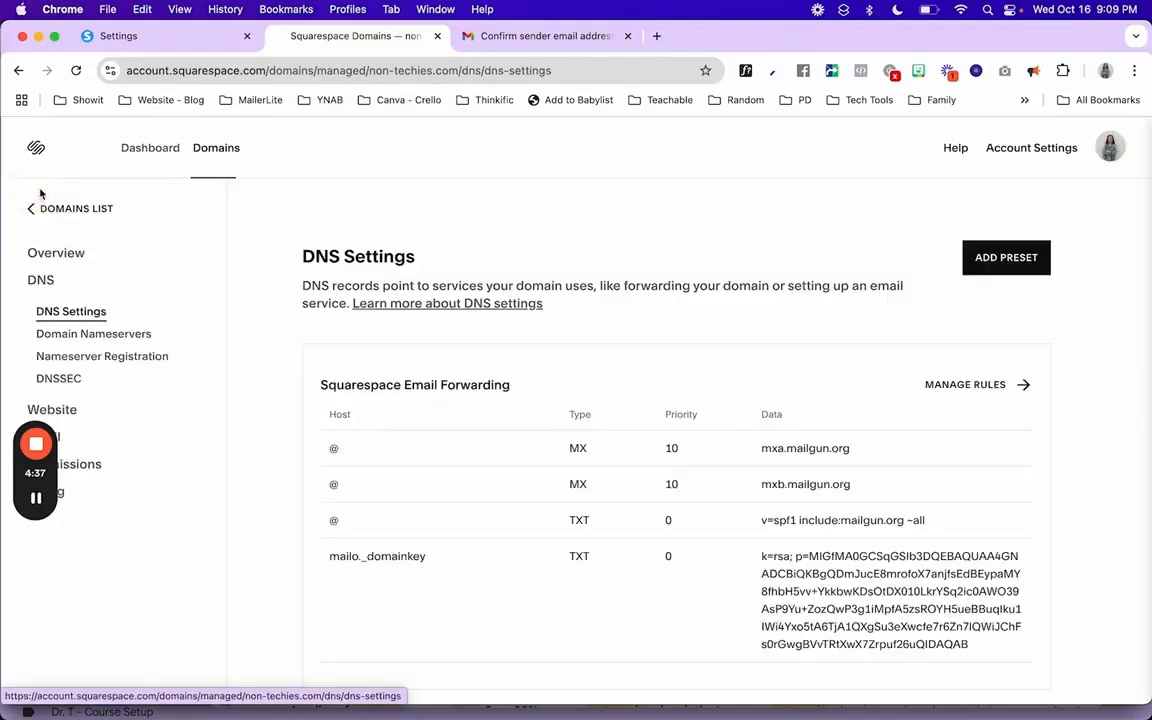
scroll(433, 406, "down", 2)
scroll(433, 406, "down", 8)
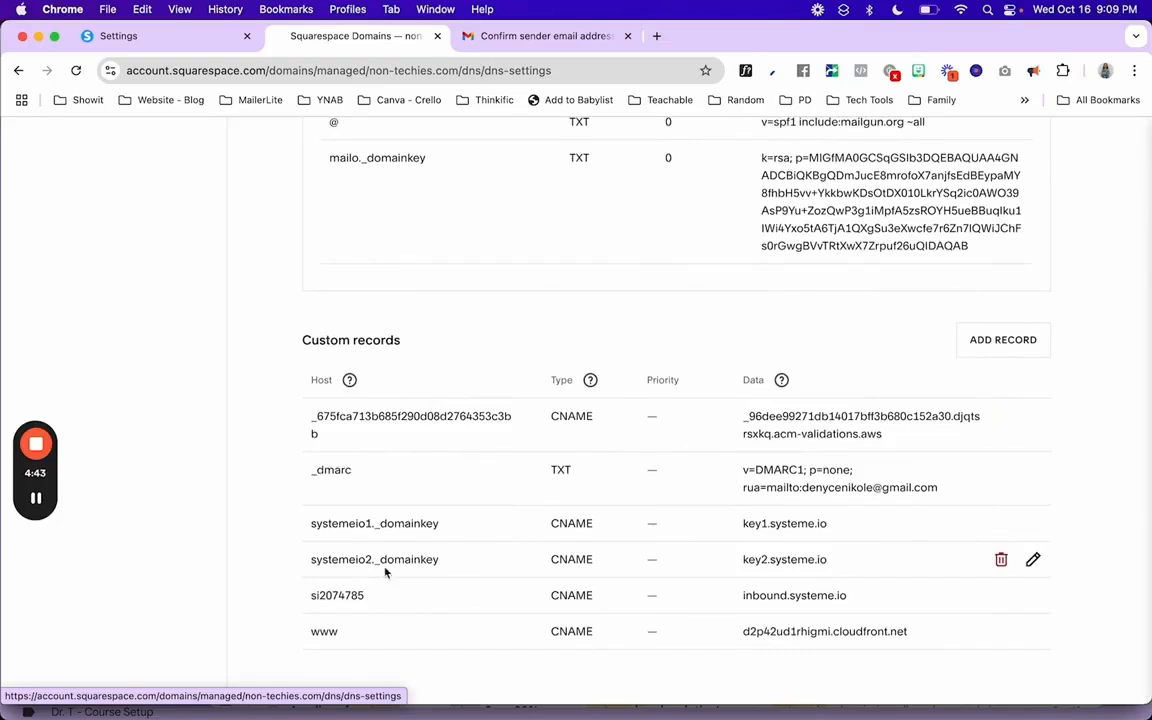
left_click(198, 41)
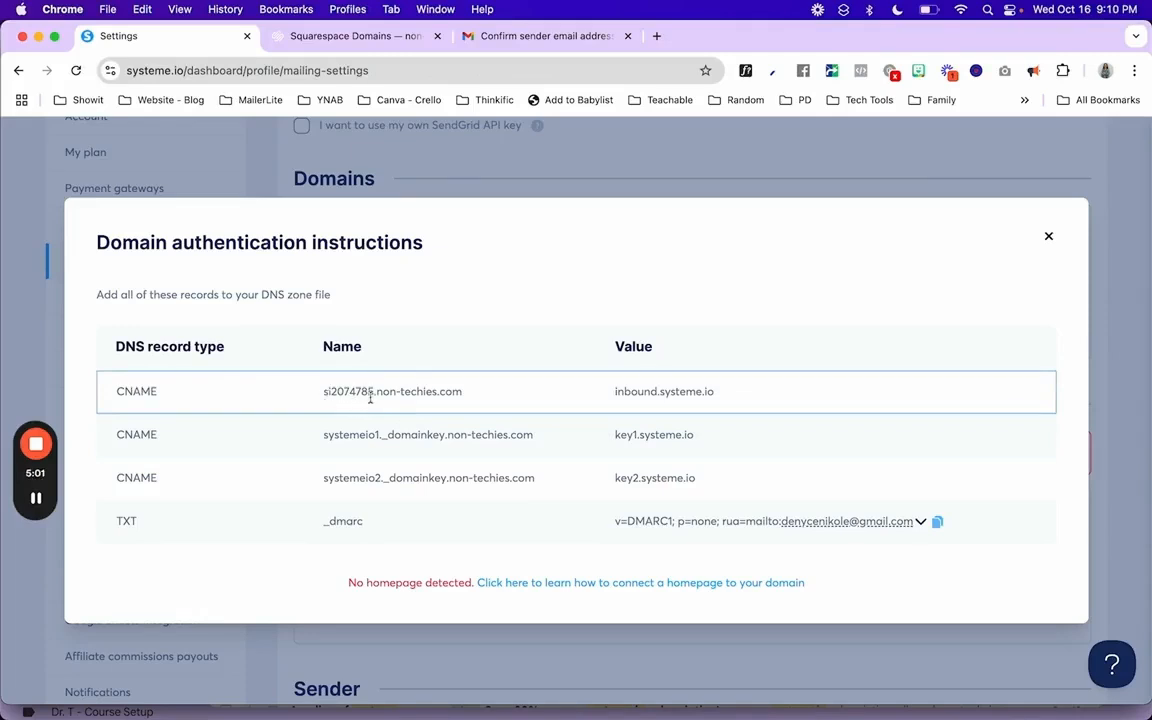
left_click_drag(375, 393, 322, 404)
left_click(334, 36)
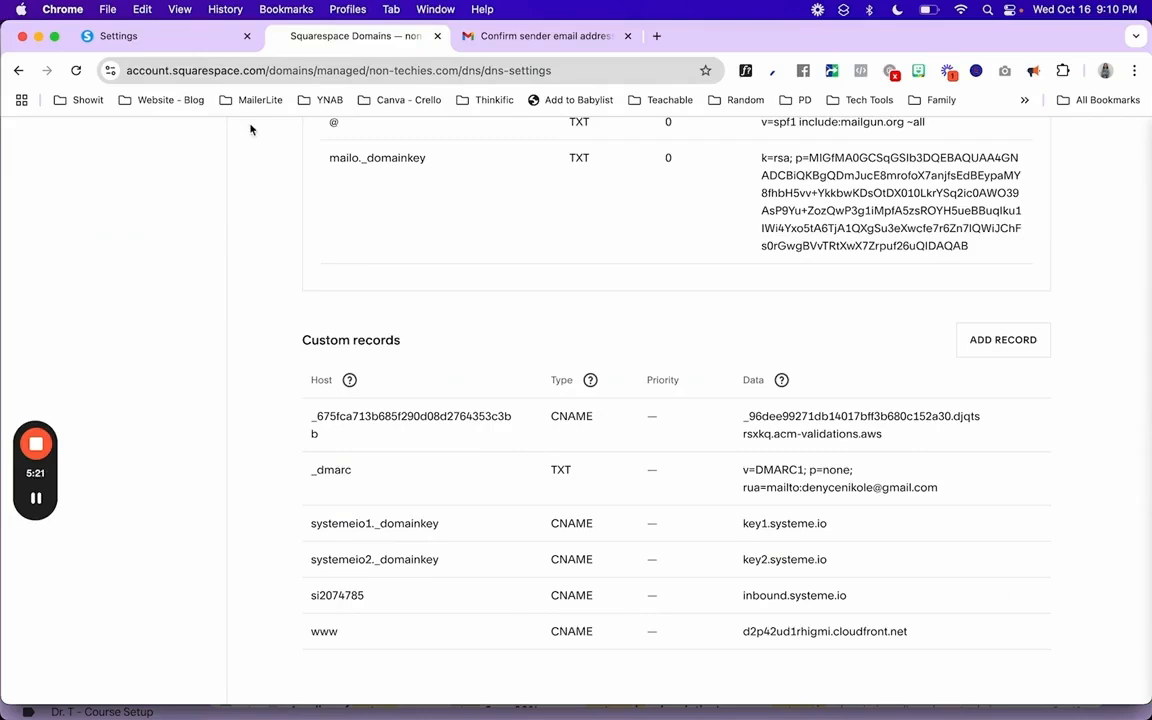
left_click(130, 36)
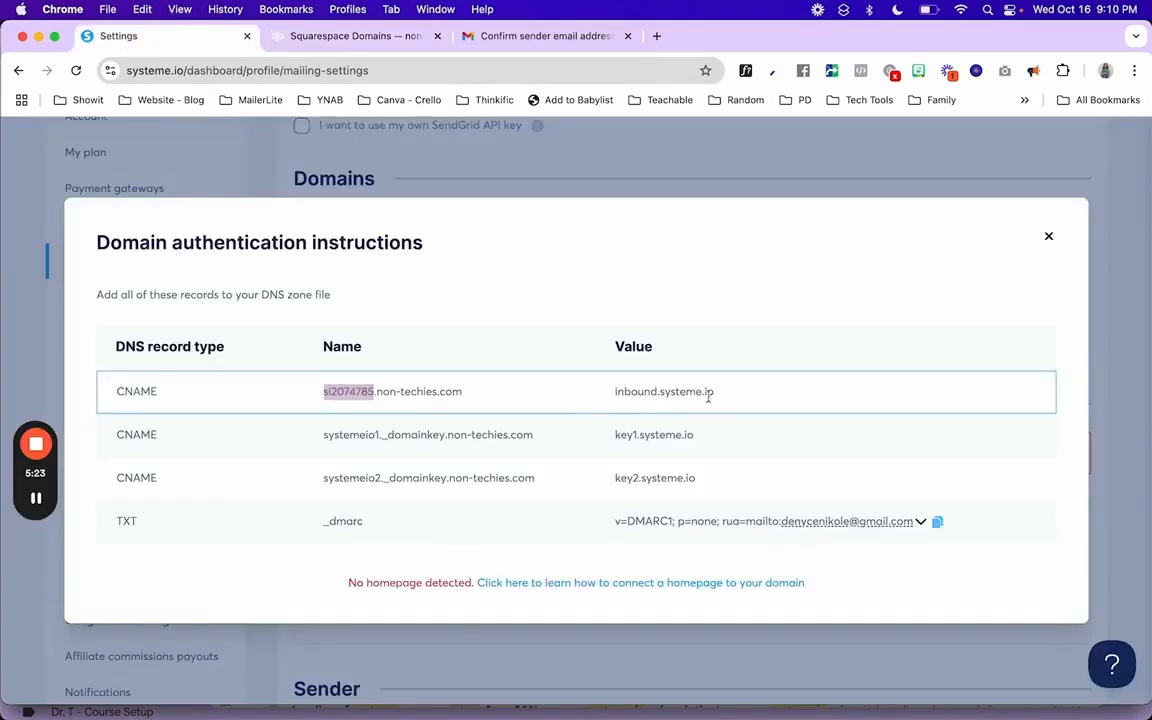
left_click(280, 38)
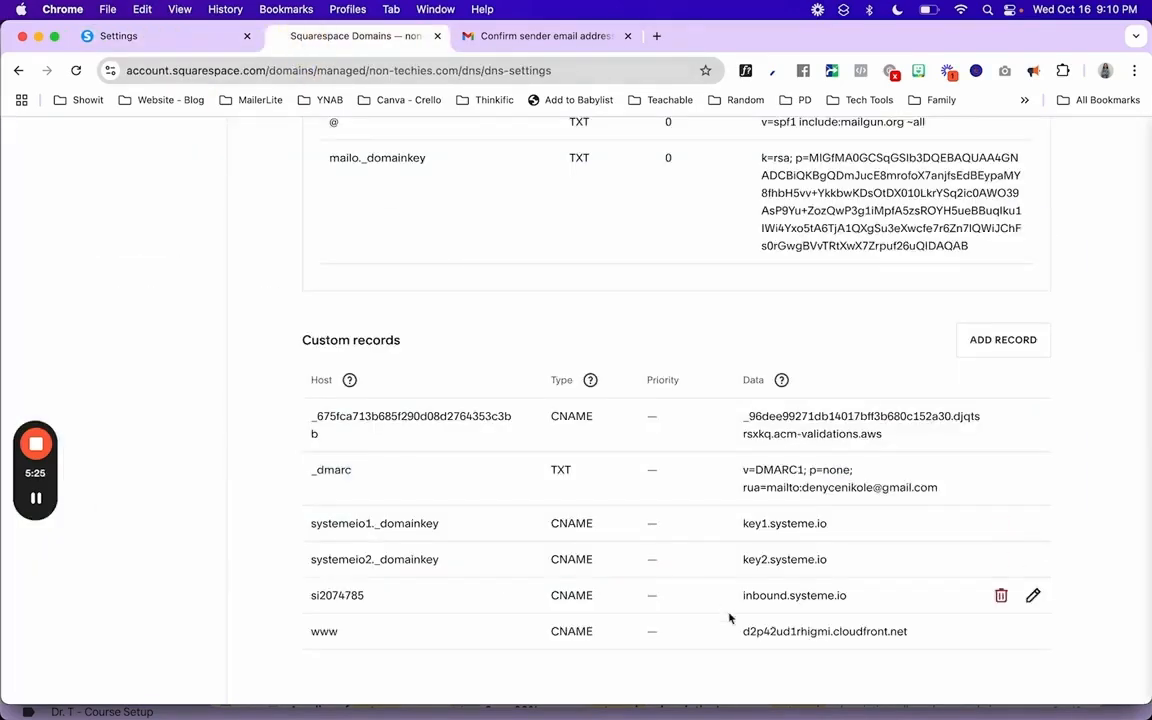
left_click(198, 44)
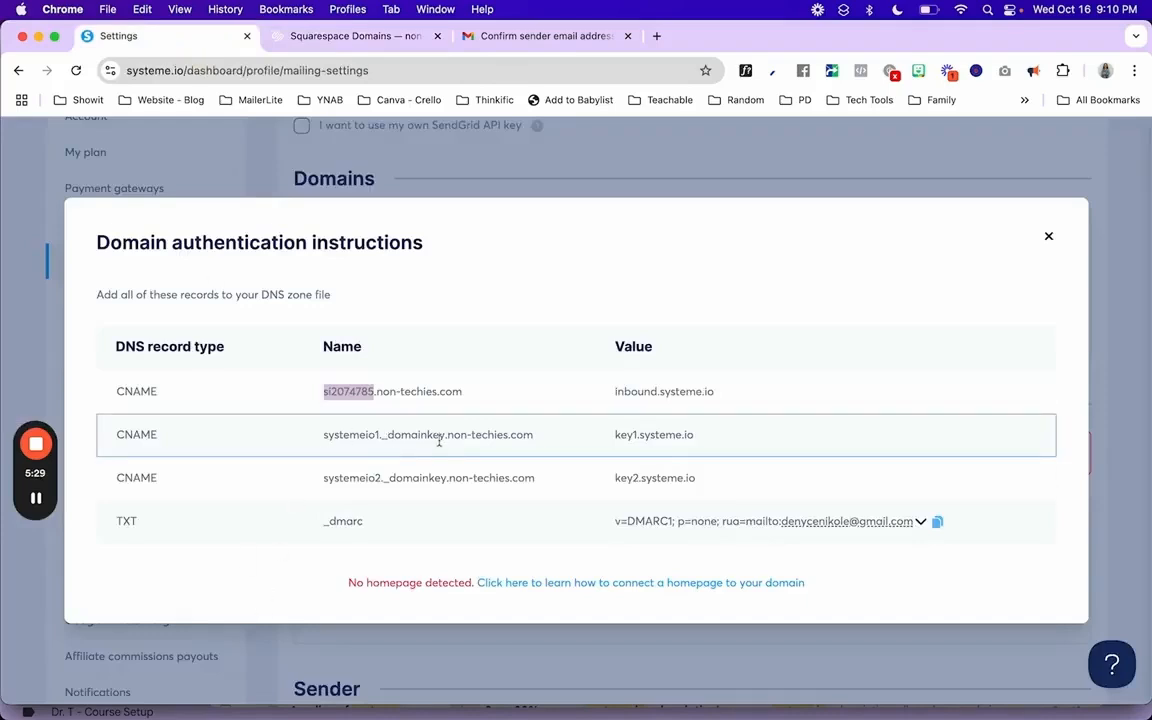
left_click_drag(445, 437, 323, 436)
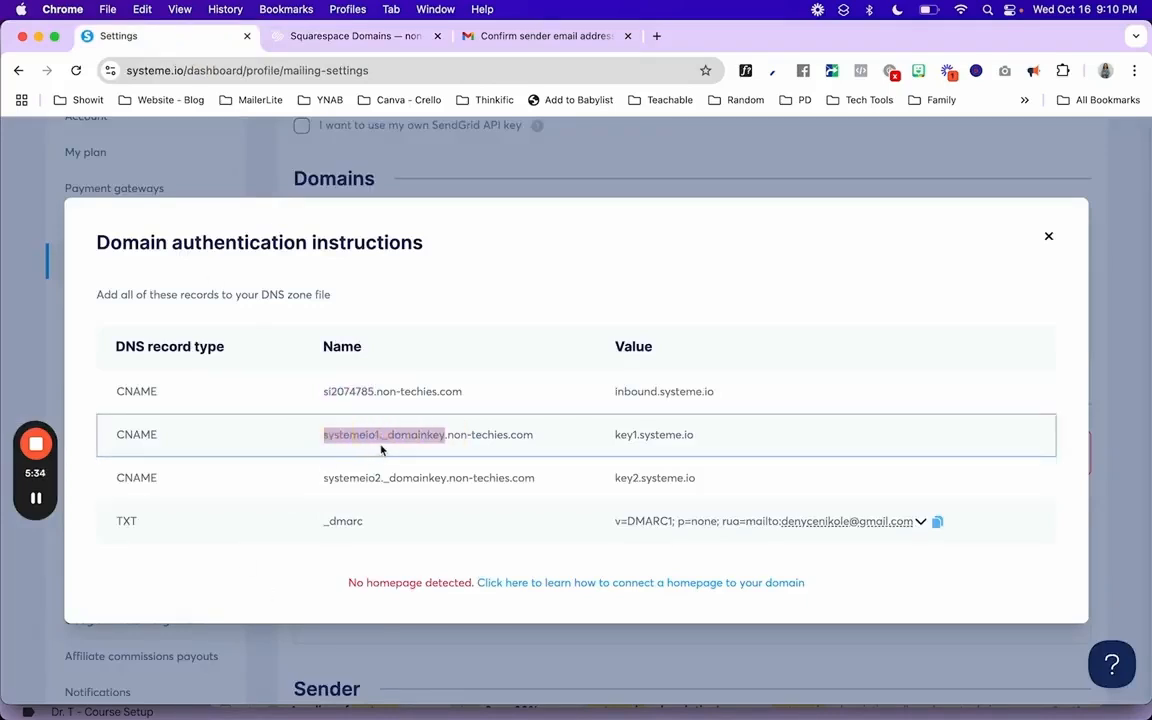
left_click(300, 37)
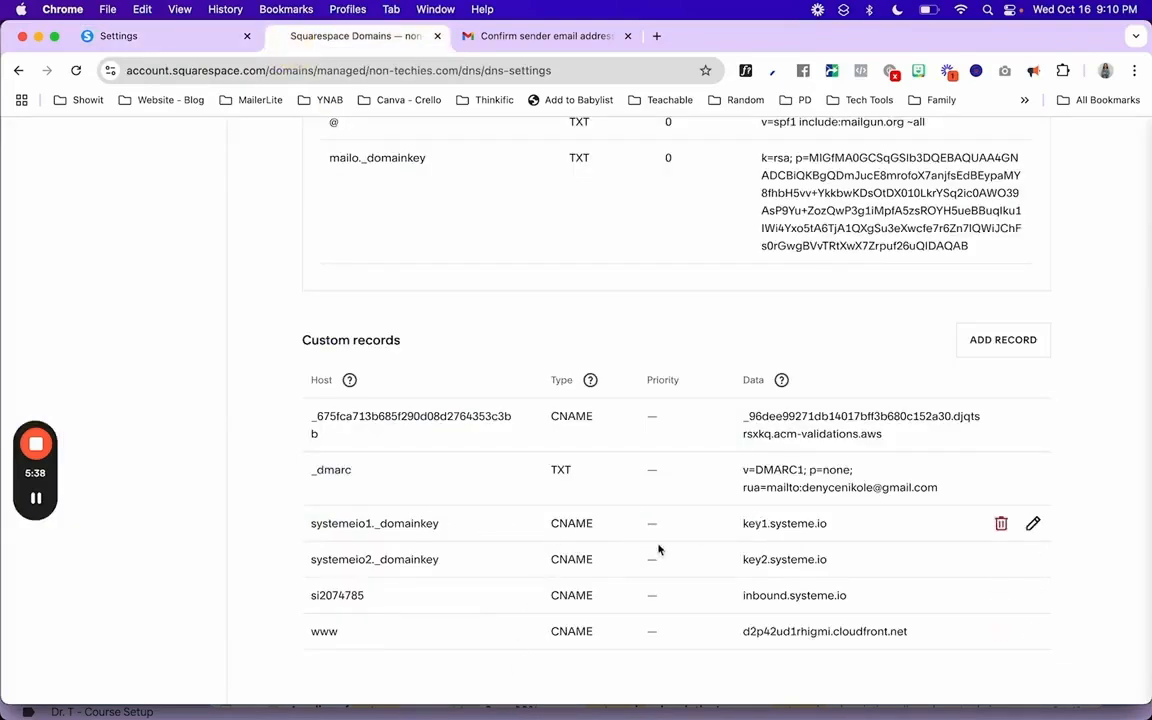
left_click(222, 44)
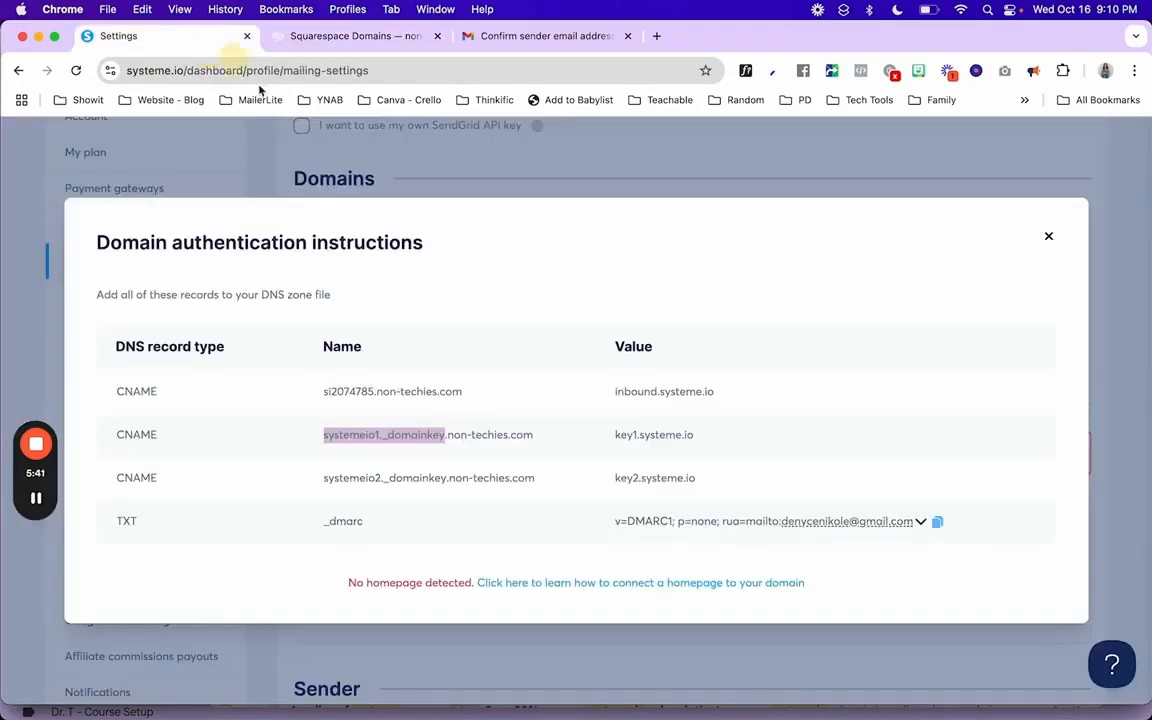
triple_click(632, 436)
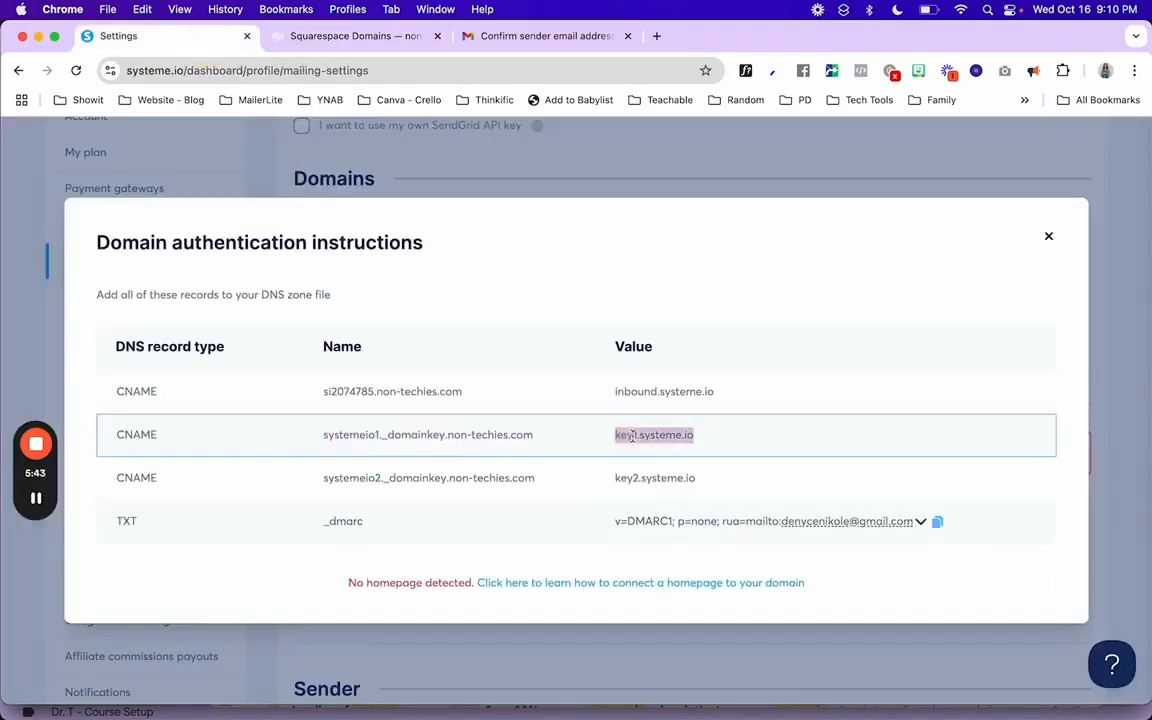
left_click(343, 480)
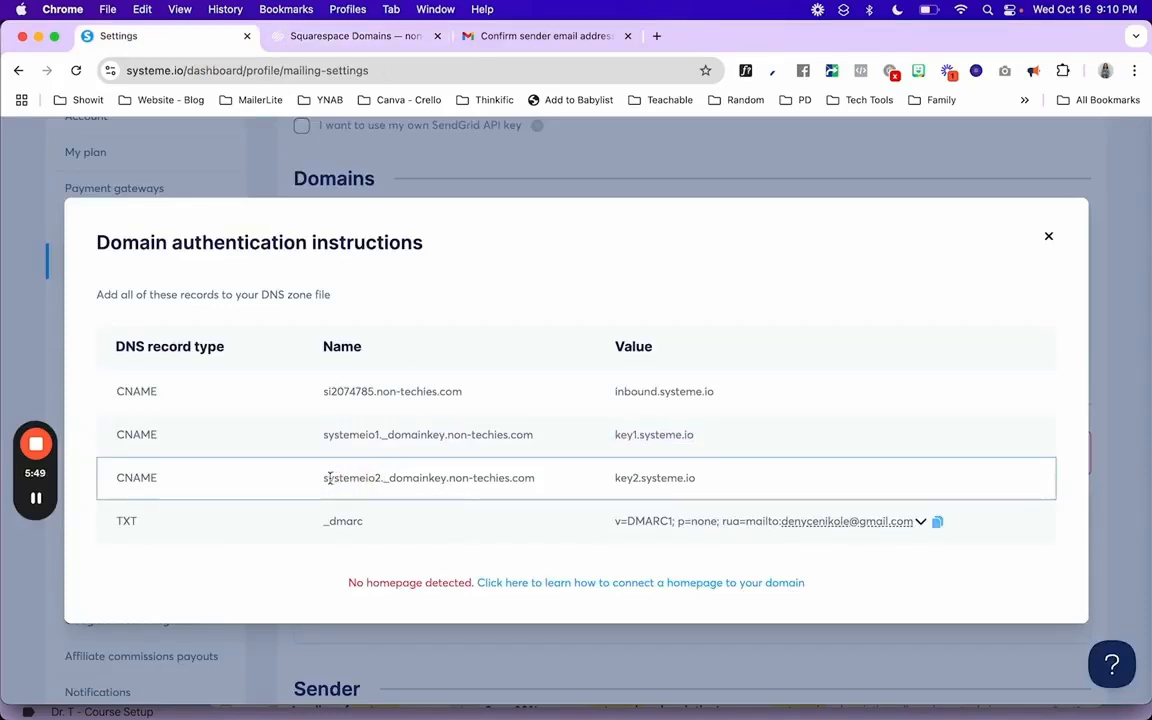
left_click(353, 40)
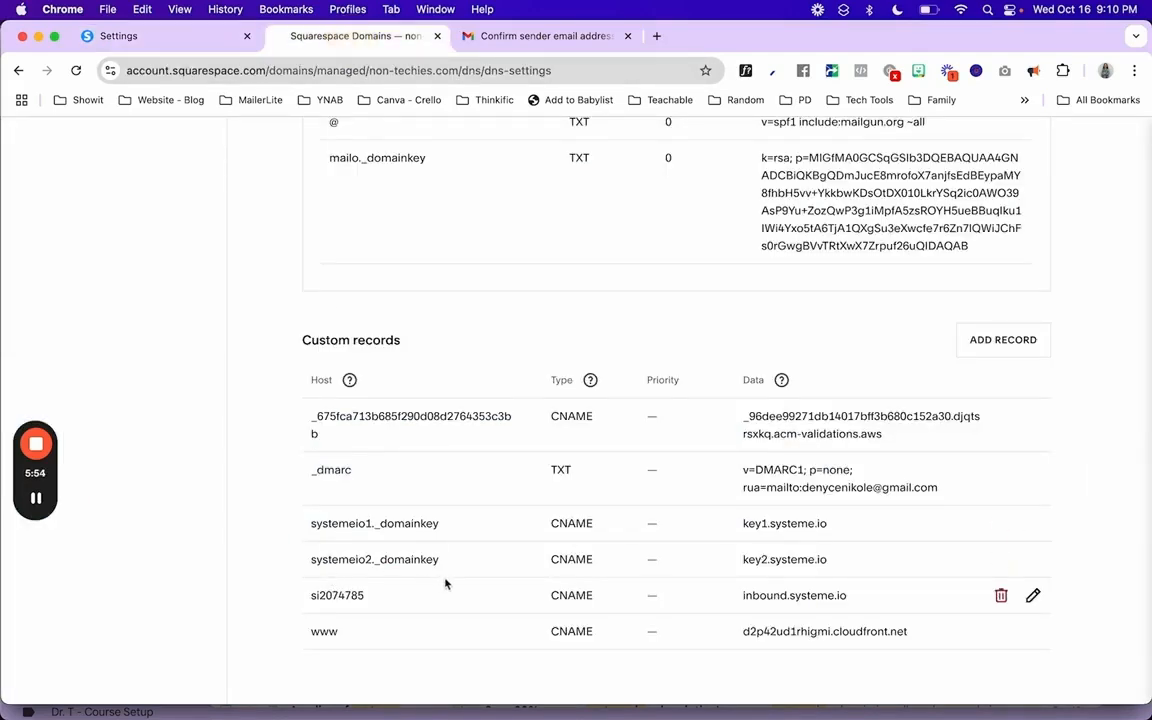
left_click(167, 38)
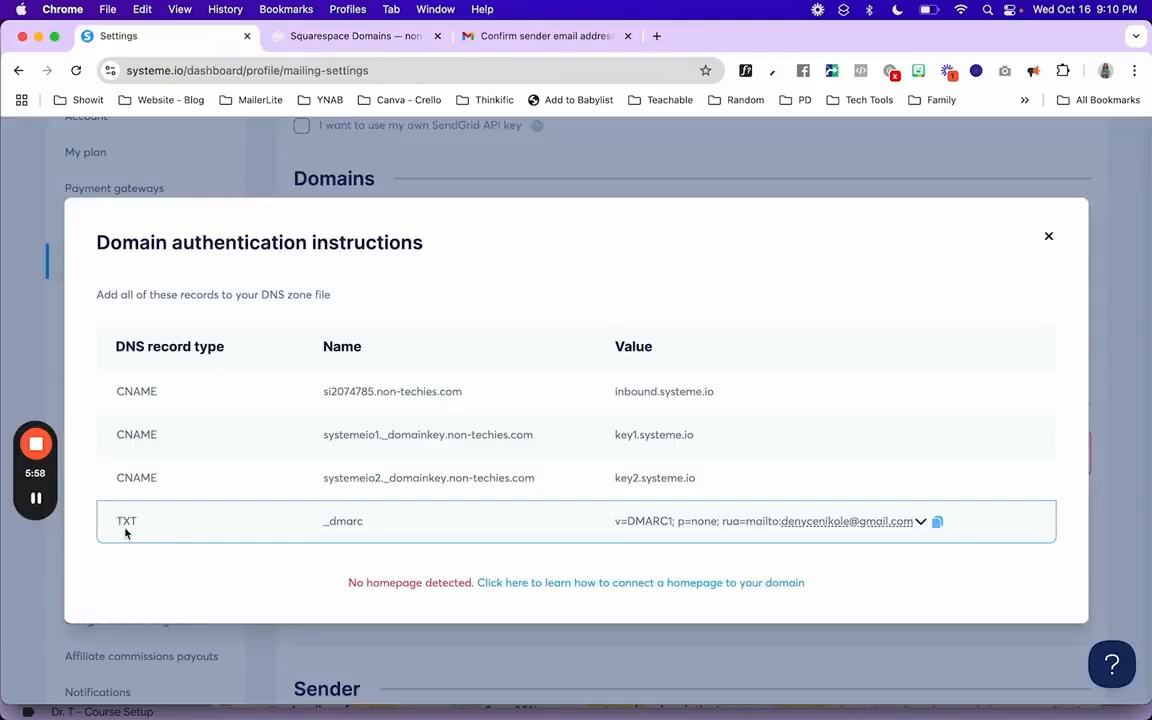
left_click(362, 521)
left_click_drag(362, 521, 324, 521)
key("super+c")
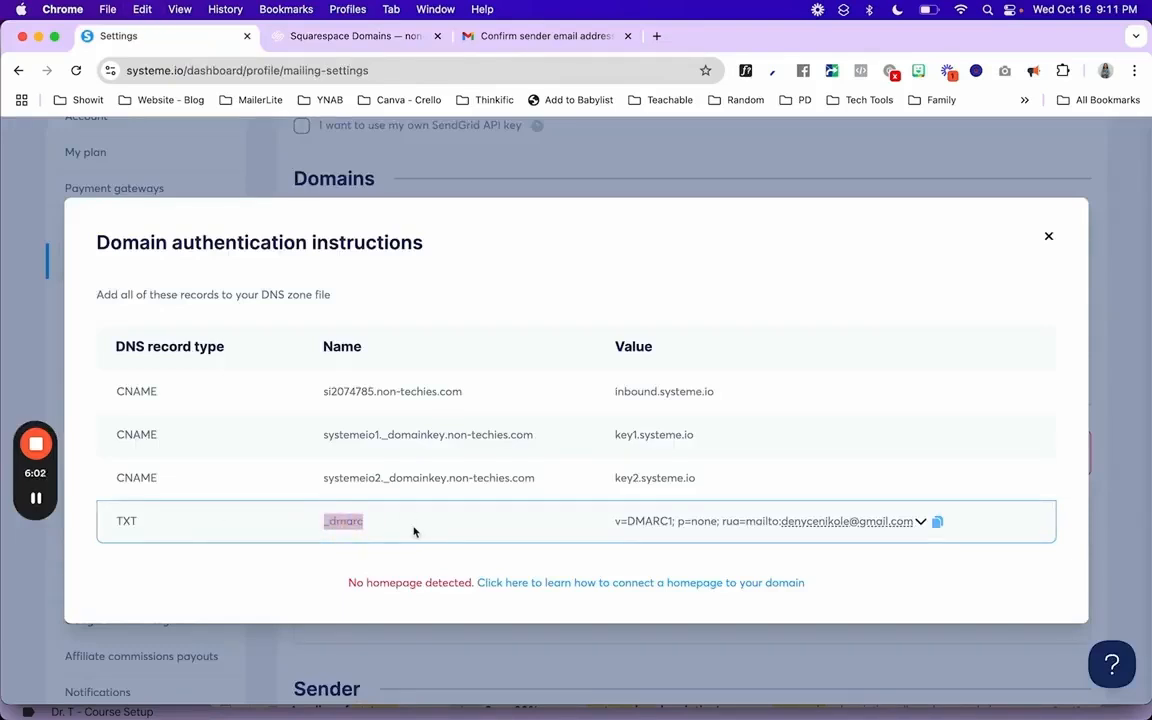
left_click(278, 38)
scroll(699, 551, "down", 1)
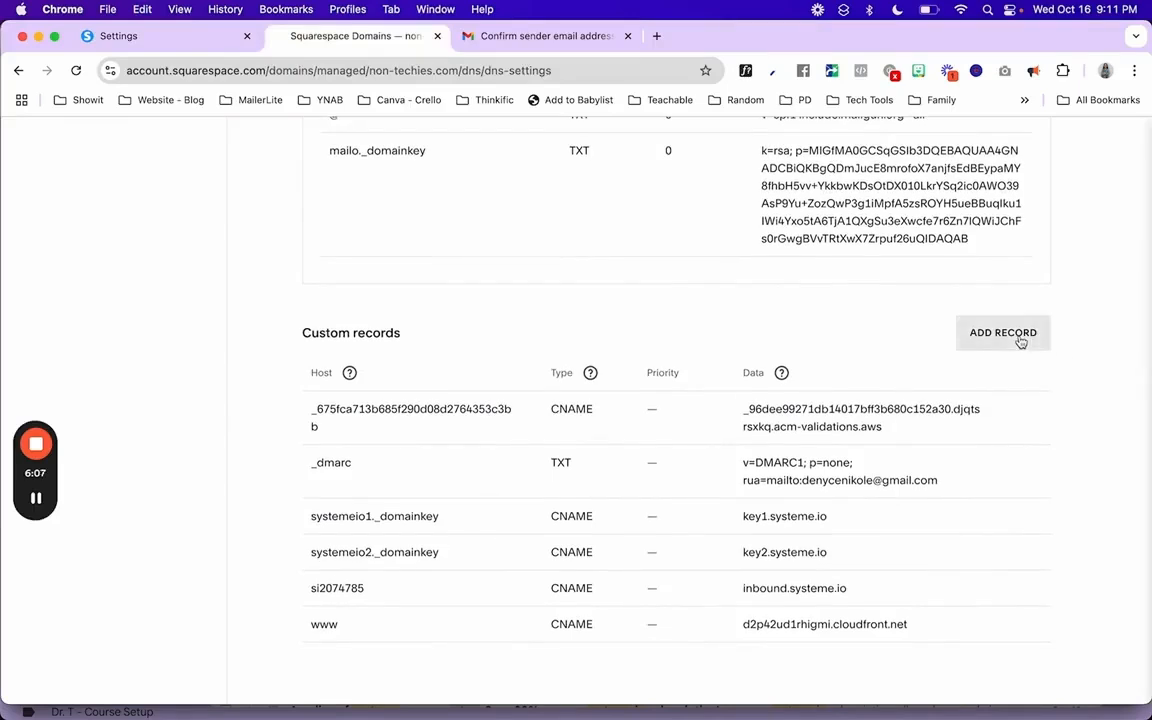
- Start a new custom DNS record with host _dmarc and type TXT
left_click(1024, 343)
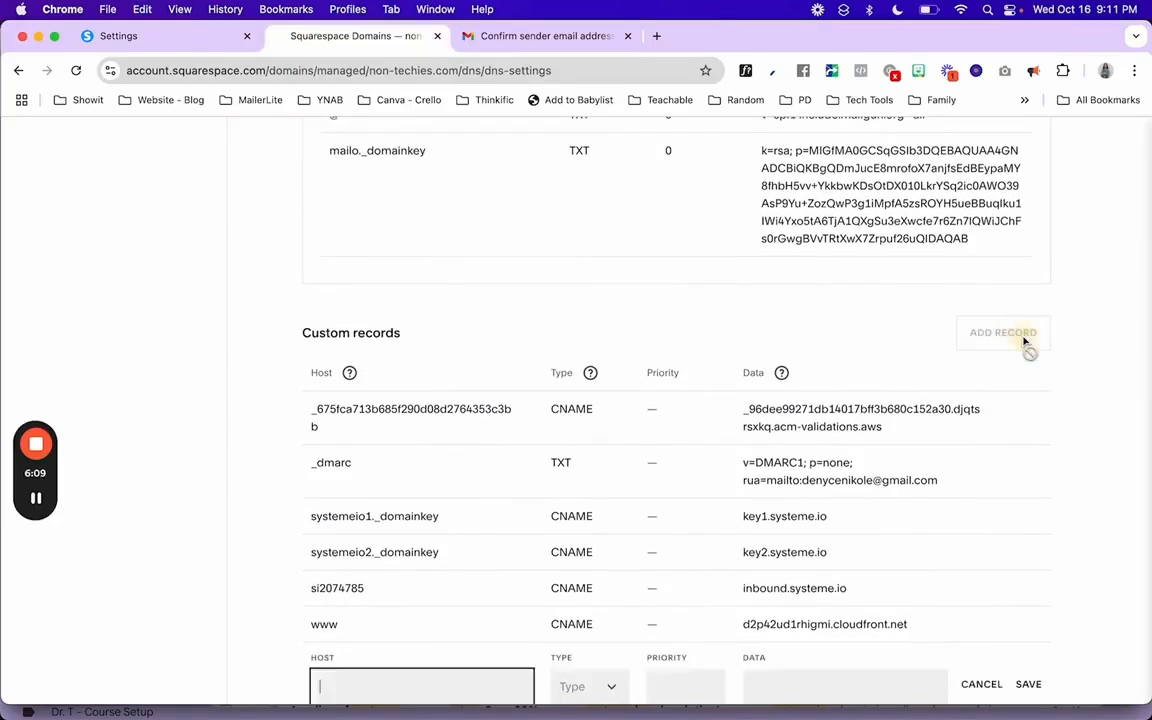
scroll(653, 478, "down", 2)
key("super+v")
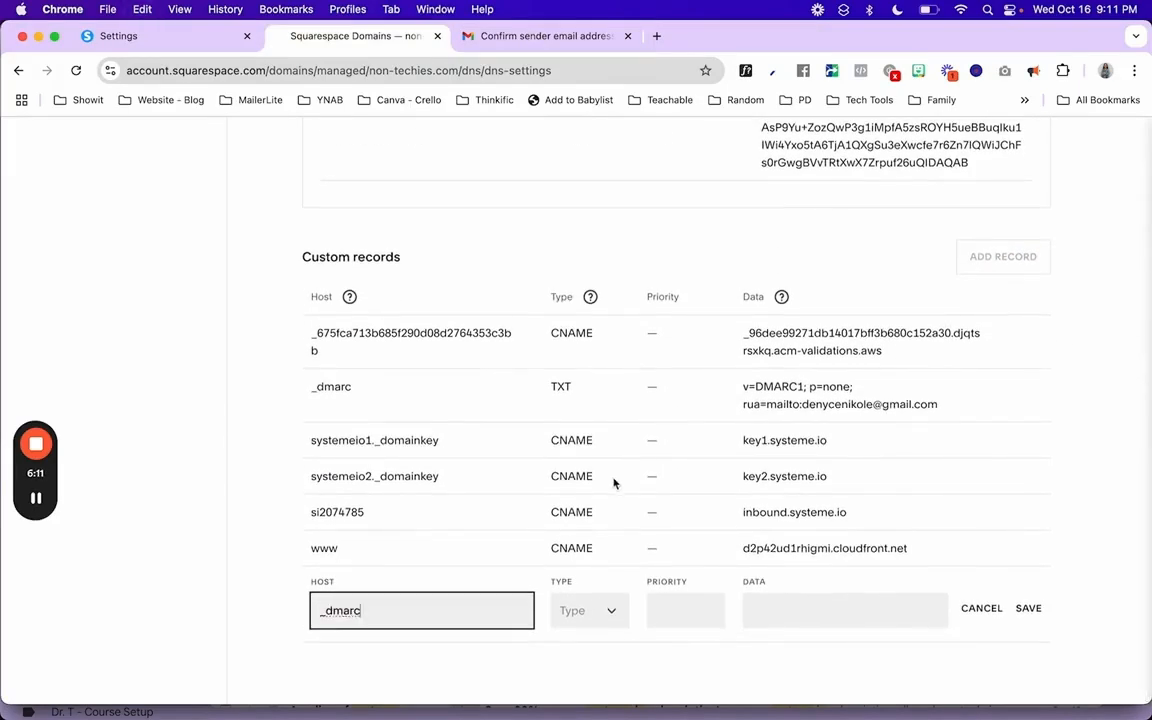
left_click(180, 40)
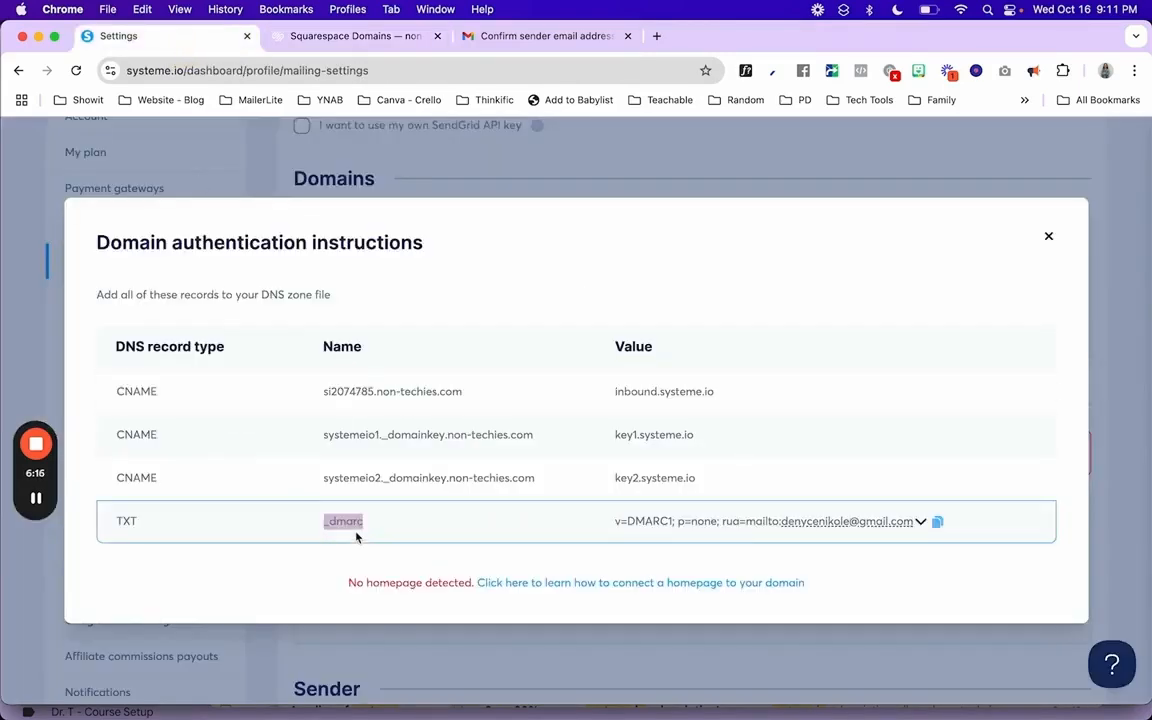
left_click(350, 36)
left_click(602, 610)
scroll(587, 663, "down", 10)
scroll(587, 663, "up", 5)
scroll(587, 663, "down", 6)
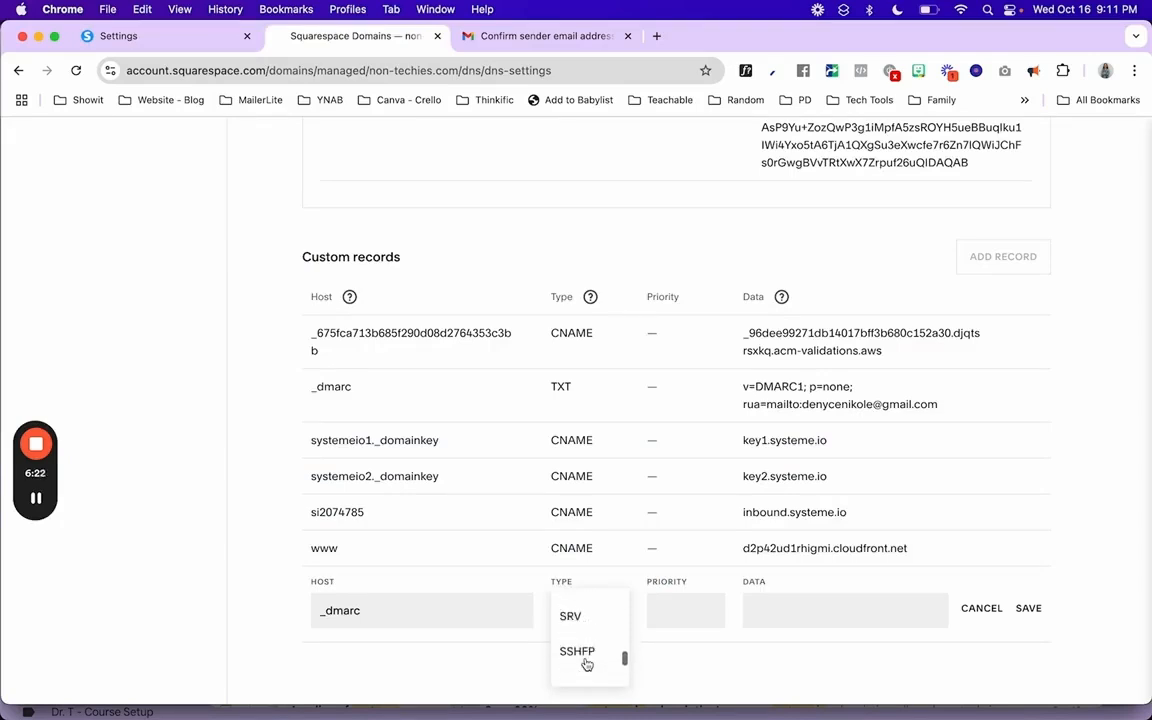
left_click(587, 663)
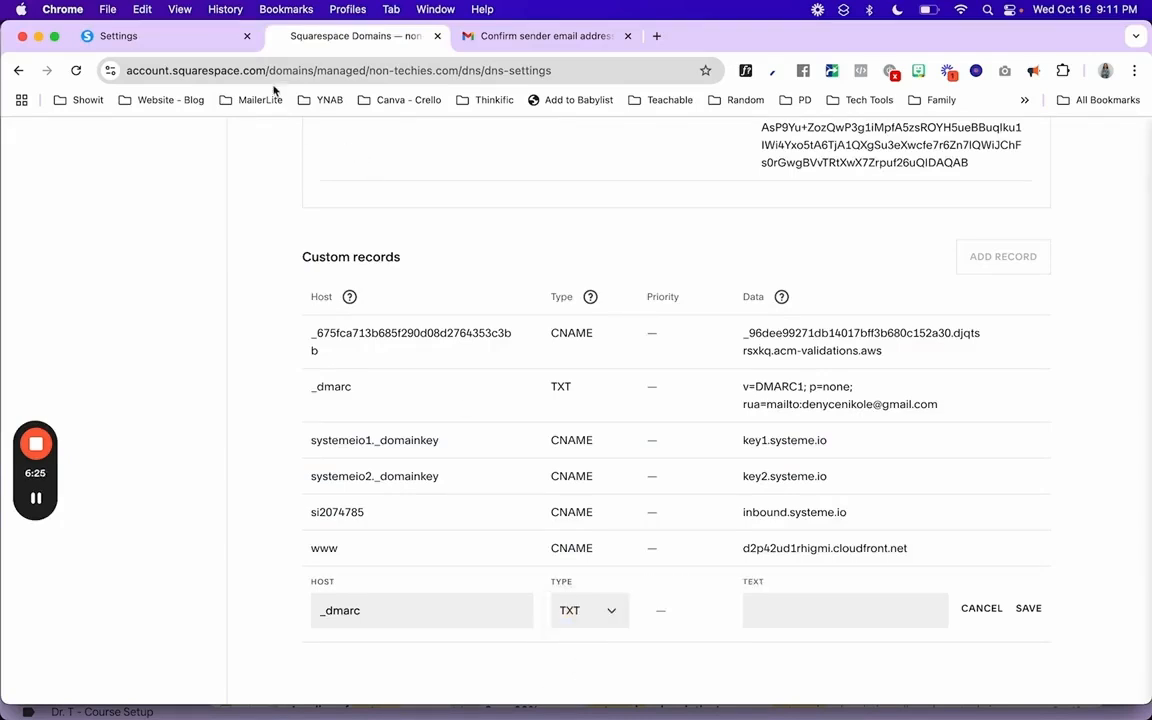
- Paste systeme.io's DMARC value into the record, then cancel and discard the duplicate
left_click(165, 36)
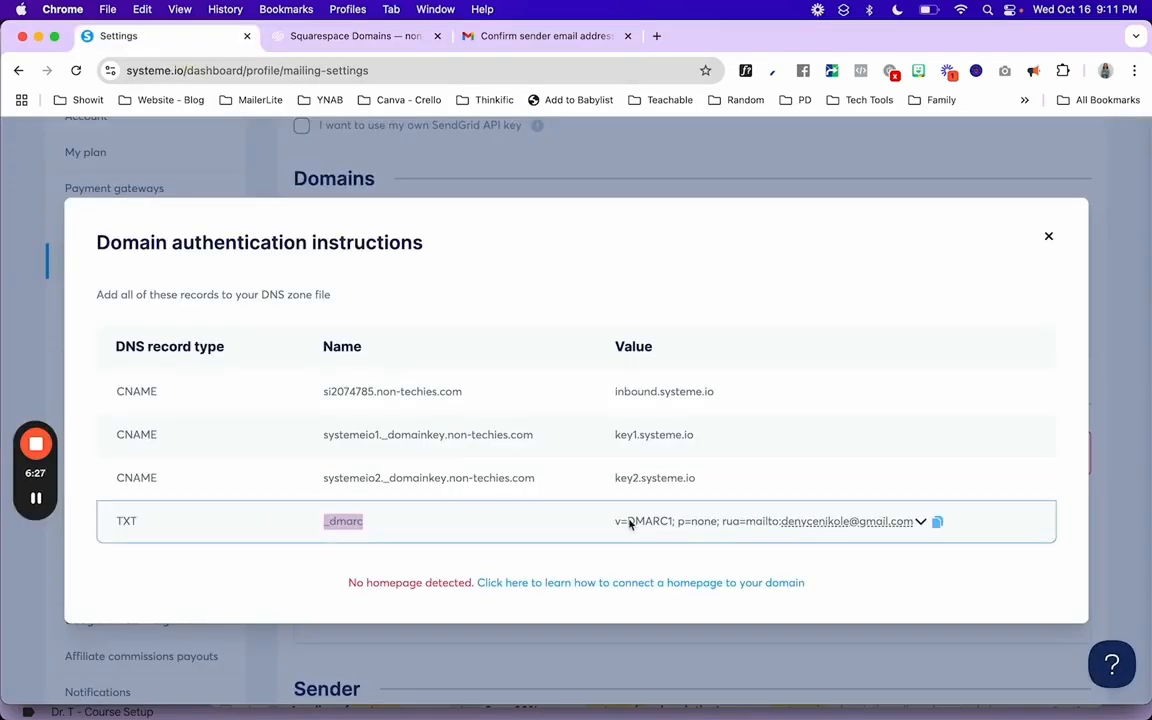
left_click(937, 524)
left_click(360, 36)
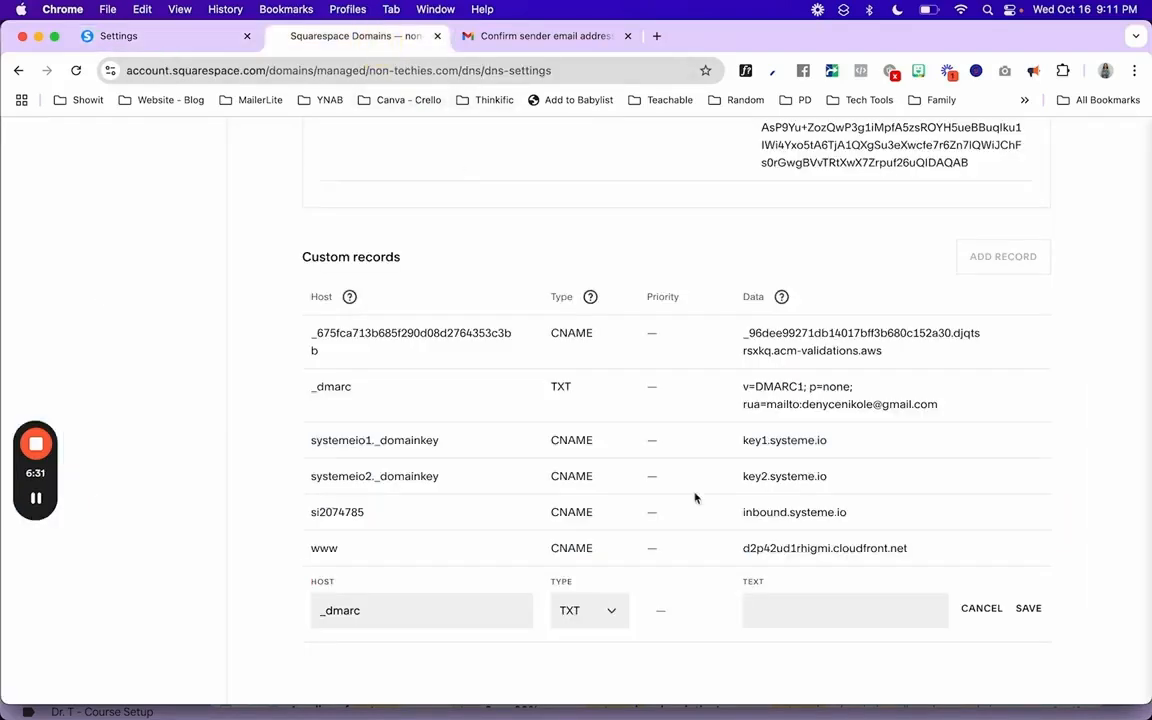
left_click(787, 612)
key("super+v")
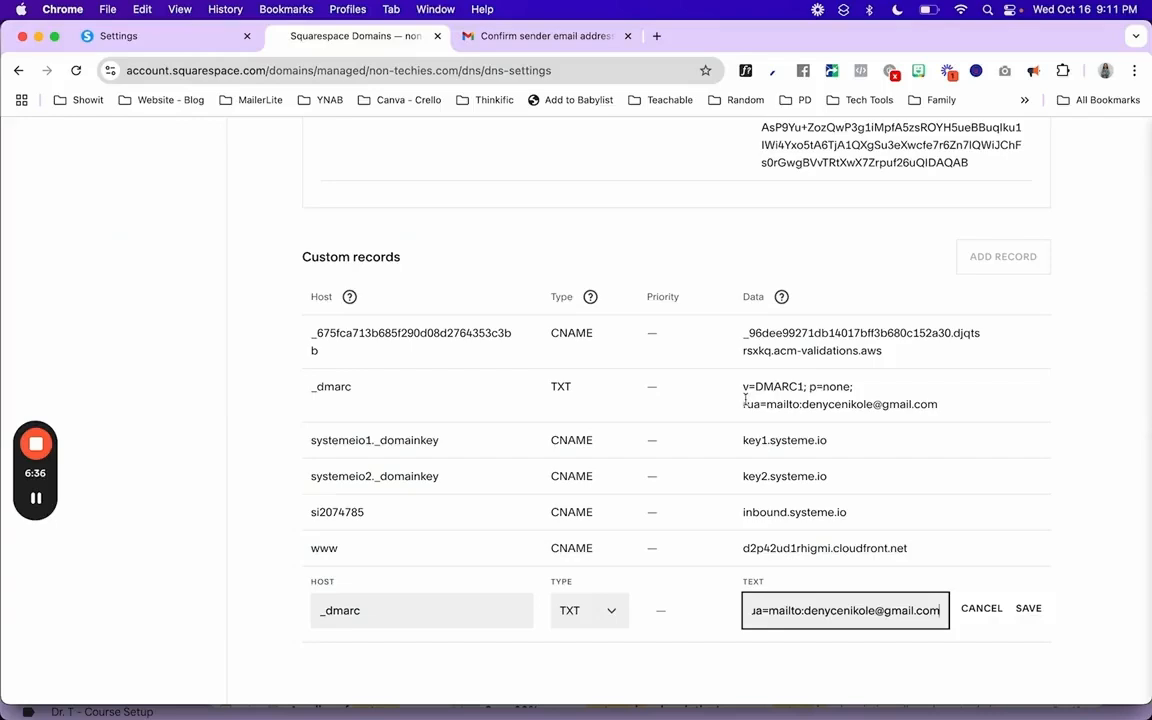
left_click(982, 609)
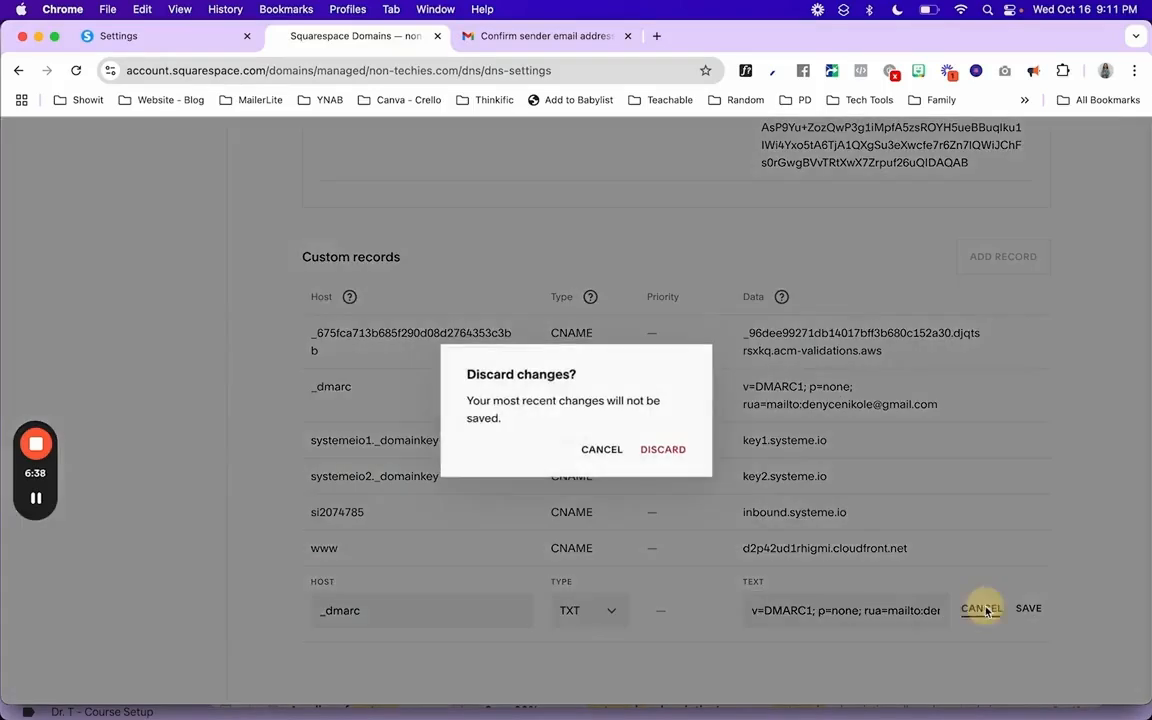
left_click(662, 450)
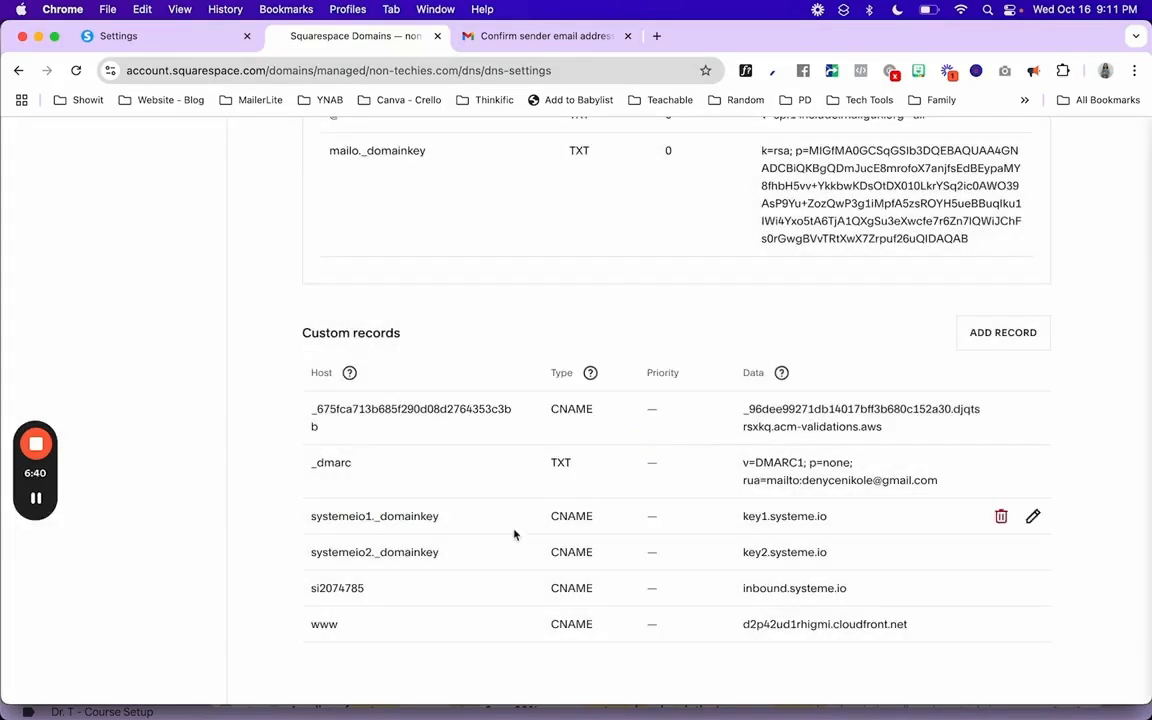
left_click(185, 37)
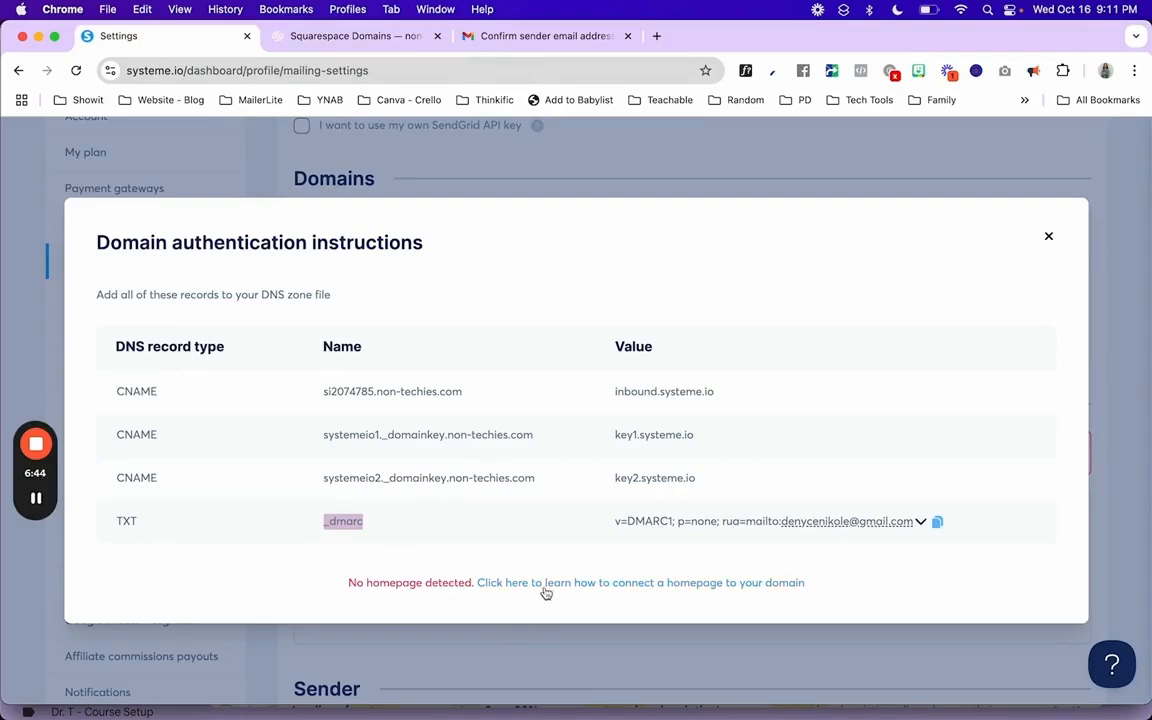
- Close the domain authentication instructions dialog on the Email settings page
left_click(1048, 240)
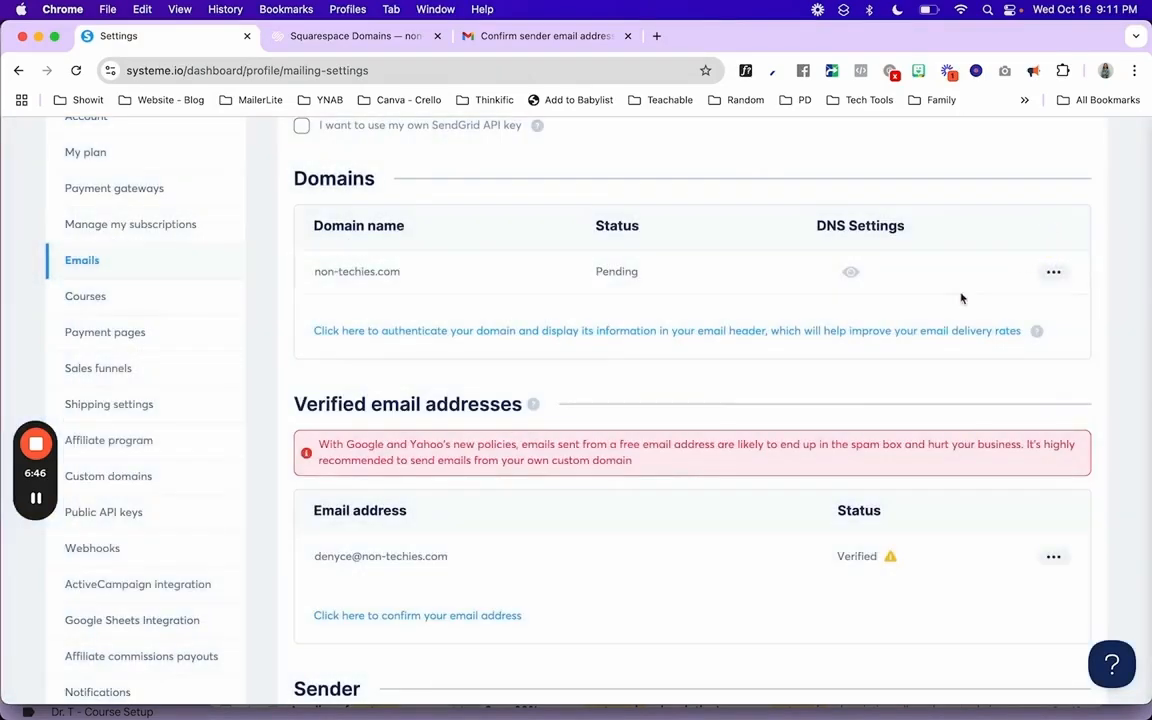
scroll(823, 440, "up", 1)
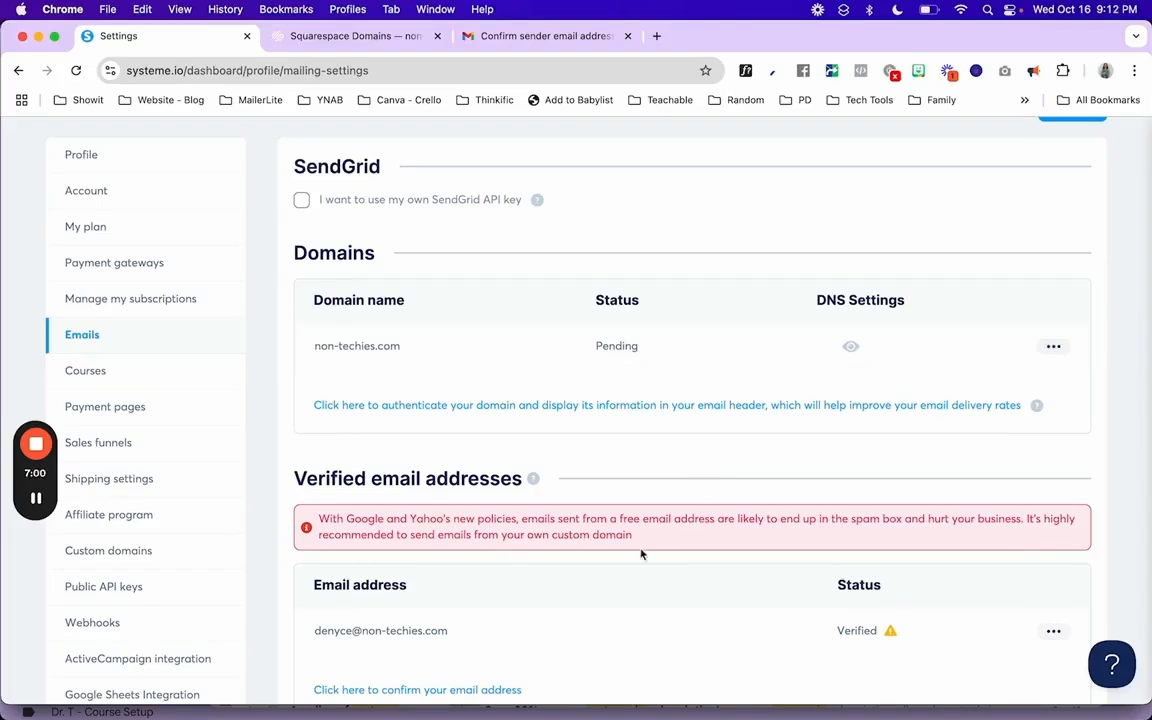
scroll(445, 595, "down", 1)
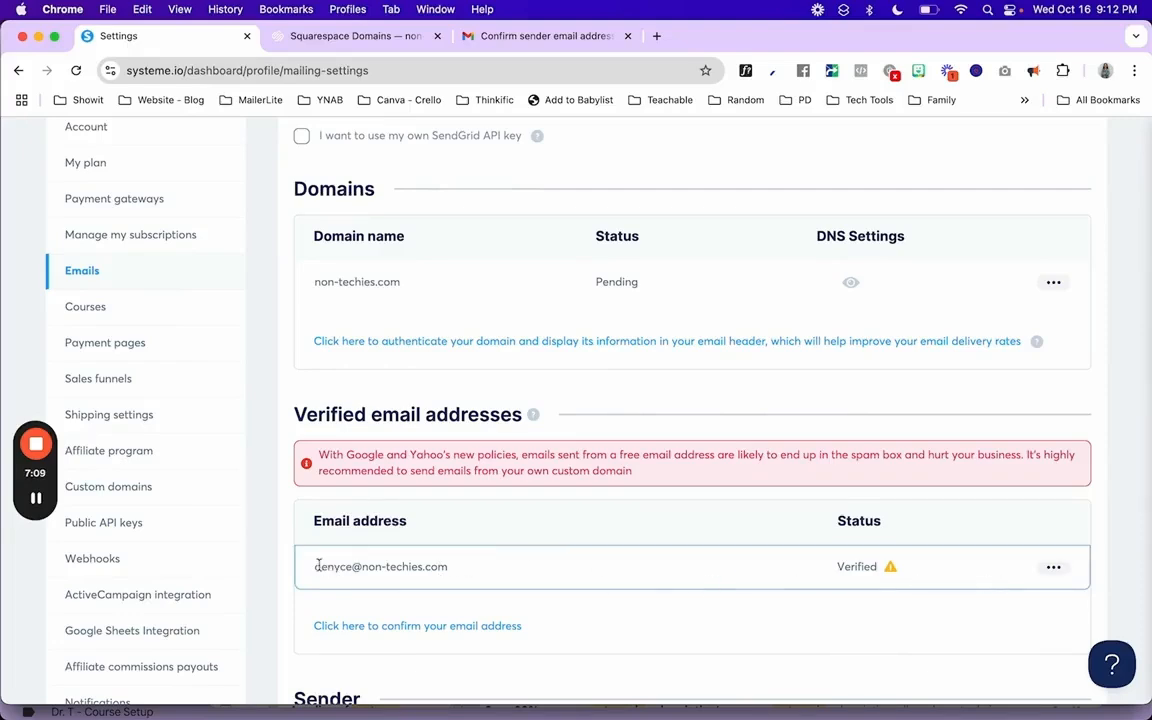
- Attempt deleting the sender address, then cancel at the Select a new sender email dialog
left_click(1053, 566)
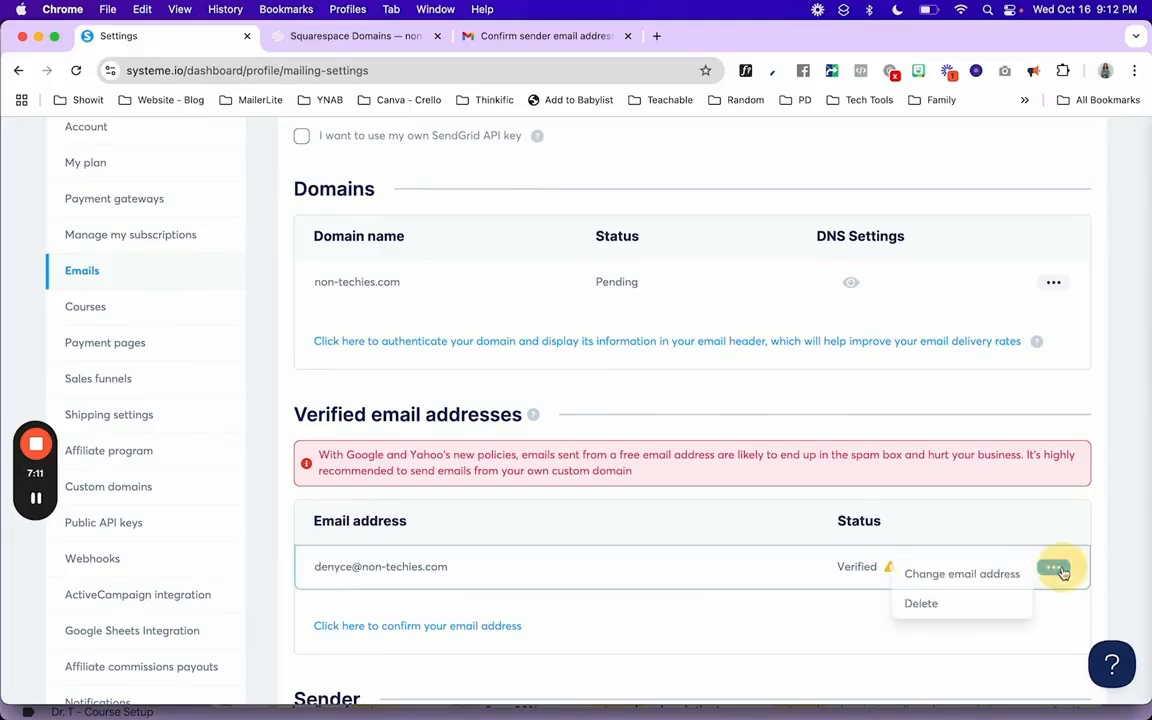
left_click(967, 601)
left_click(527, 478)
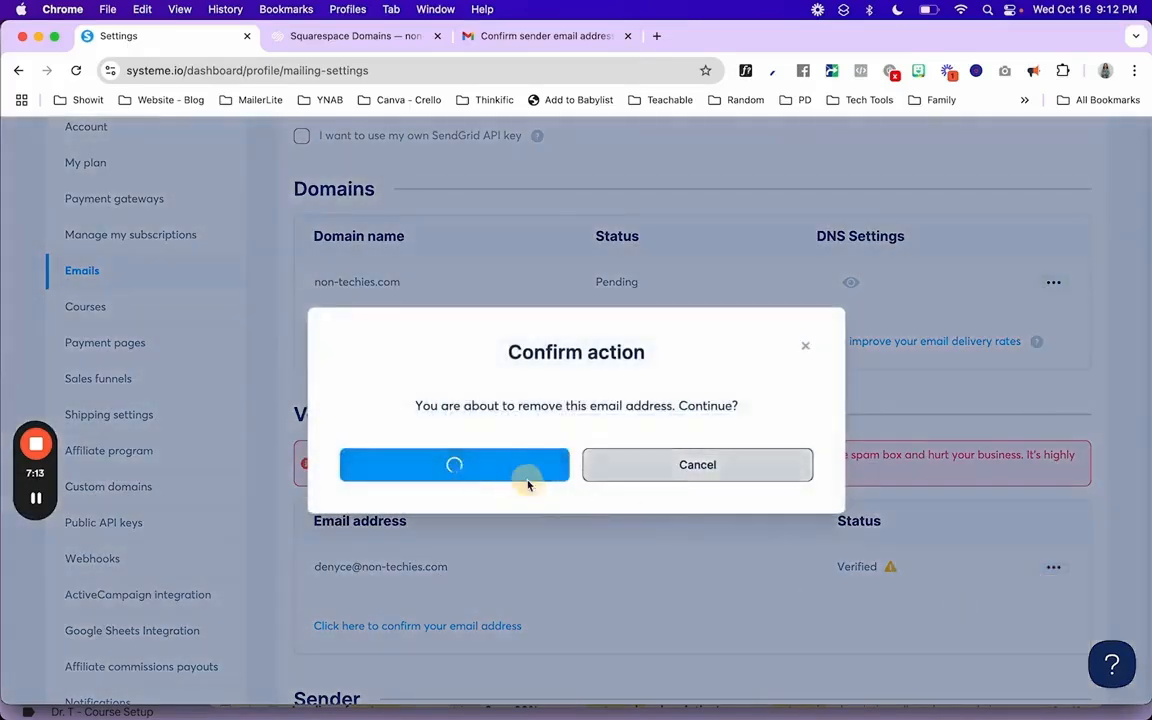
left_click(410, 452)
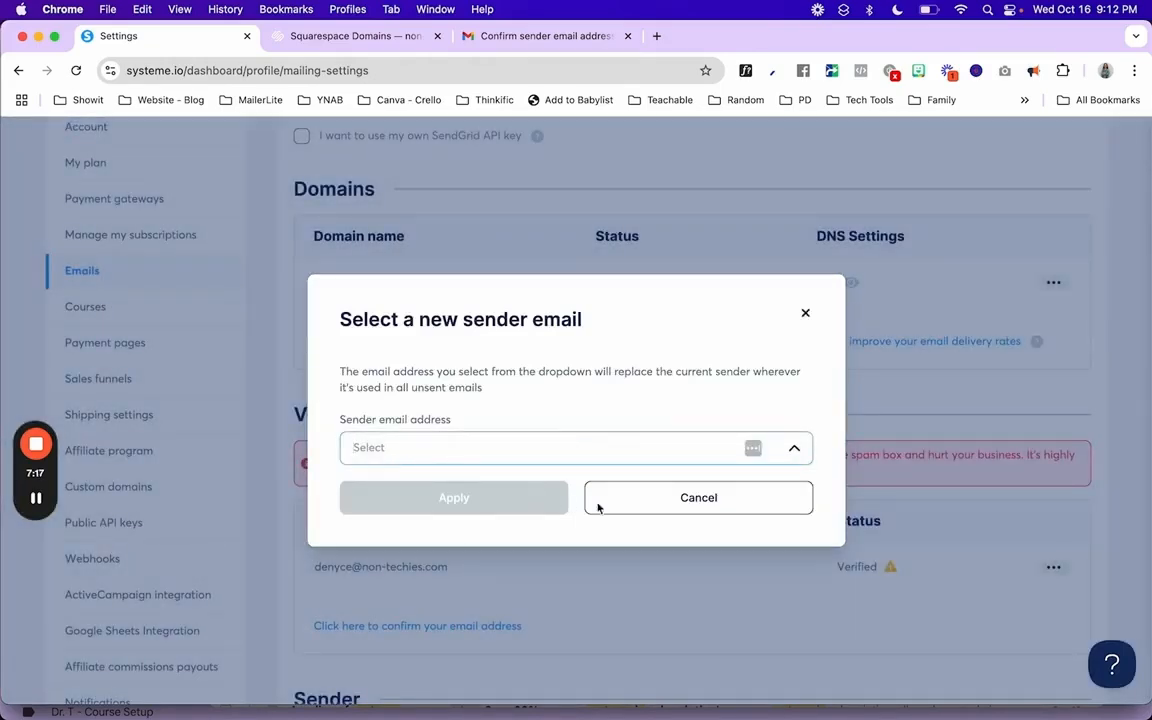
left_click(653, 505)
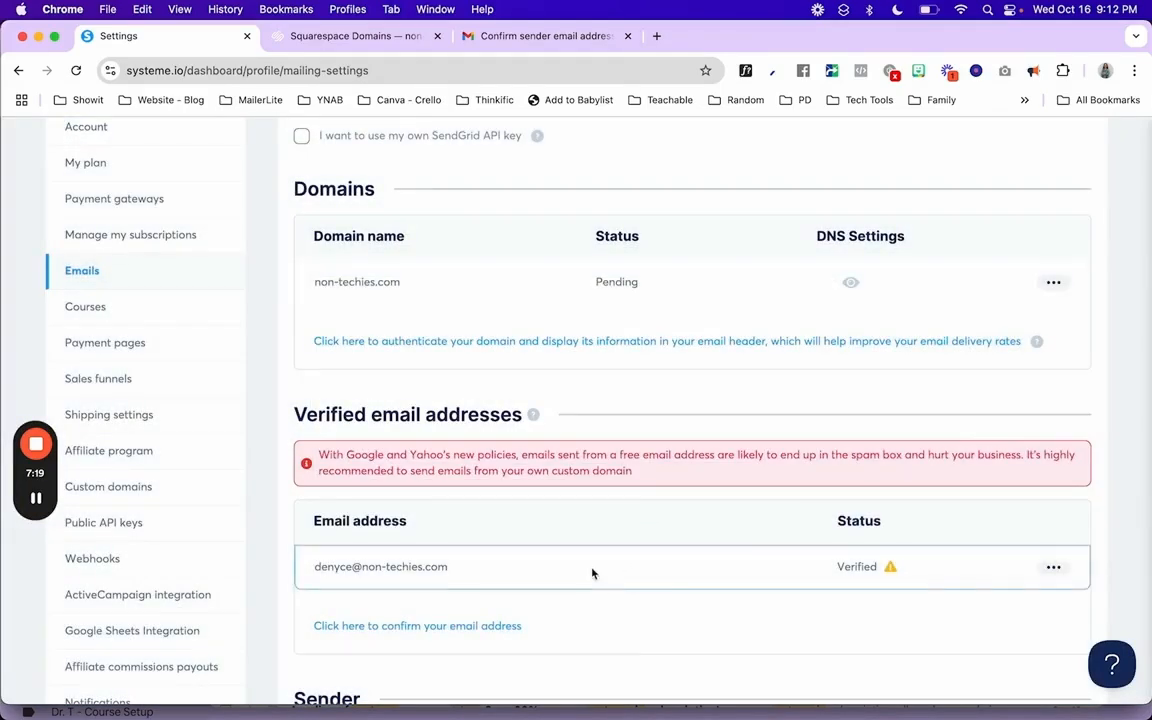
scroll(593, 571, "down", 2)
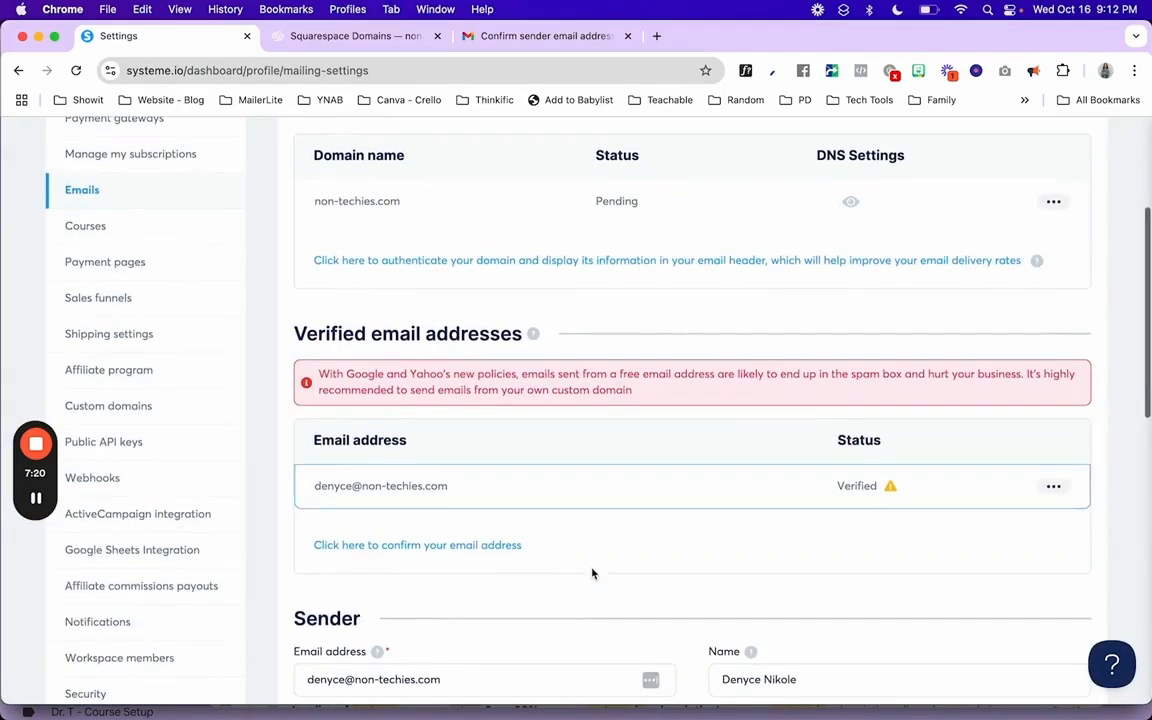
left_click(417, 547)
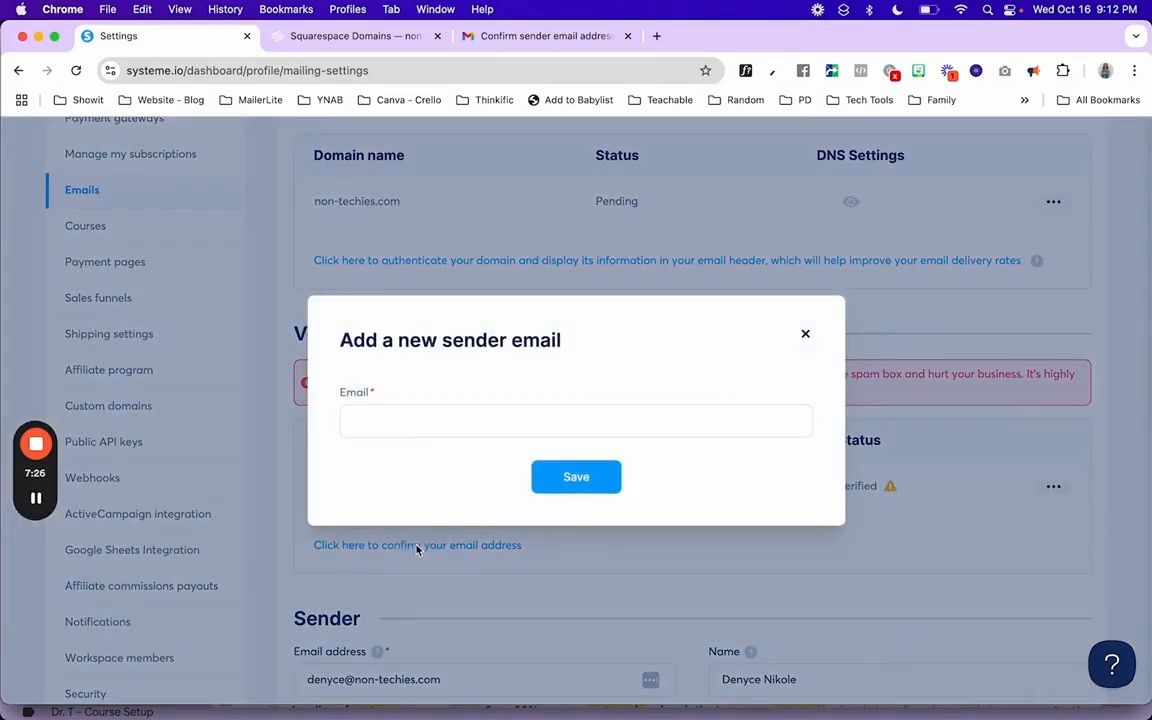
left_click(400, 425)
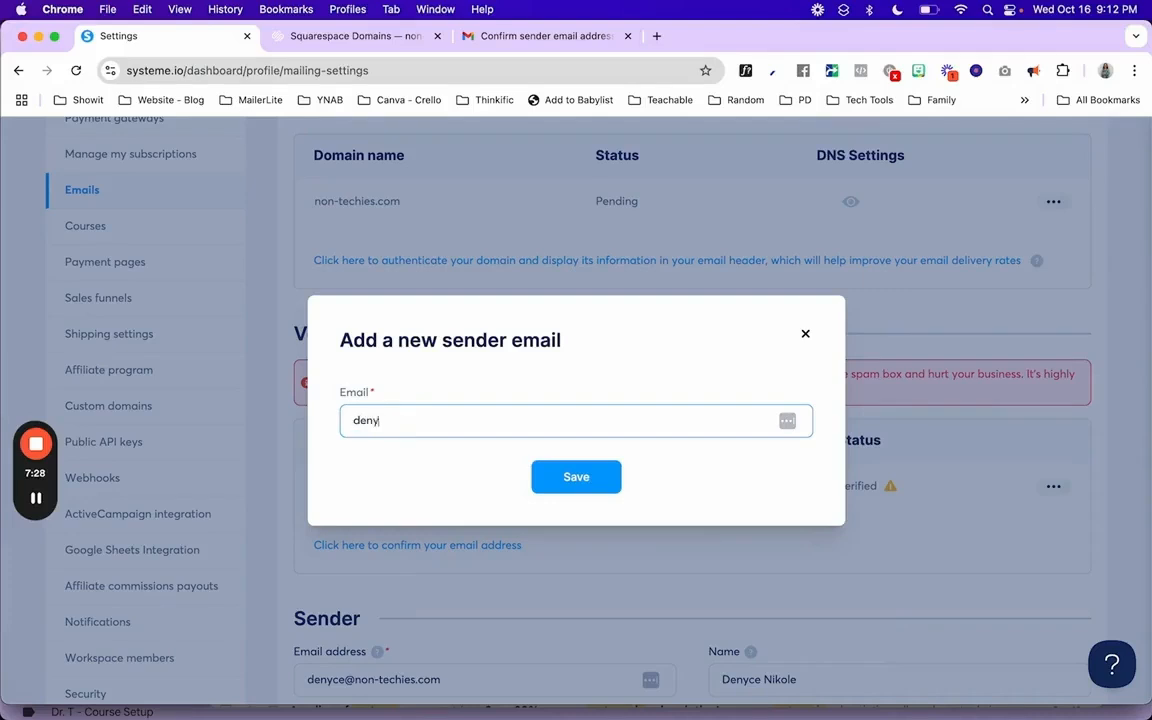
left_click(808, 335)
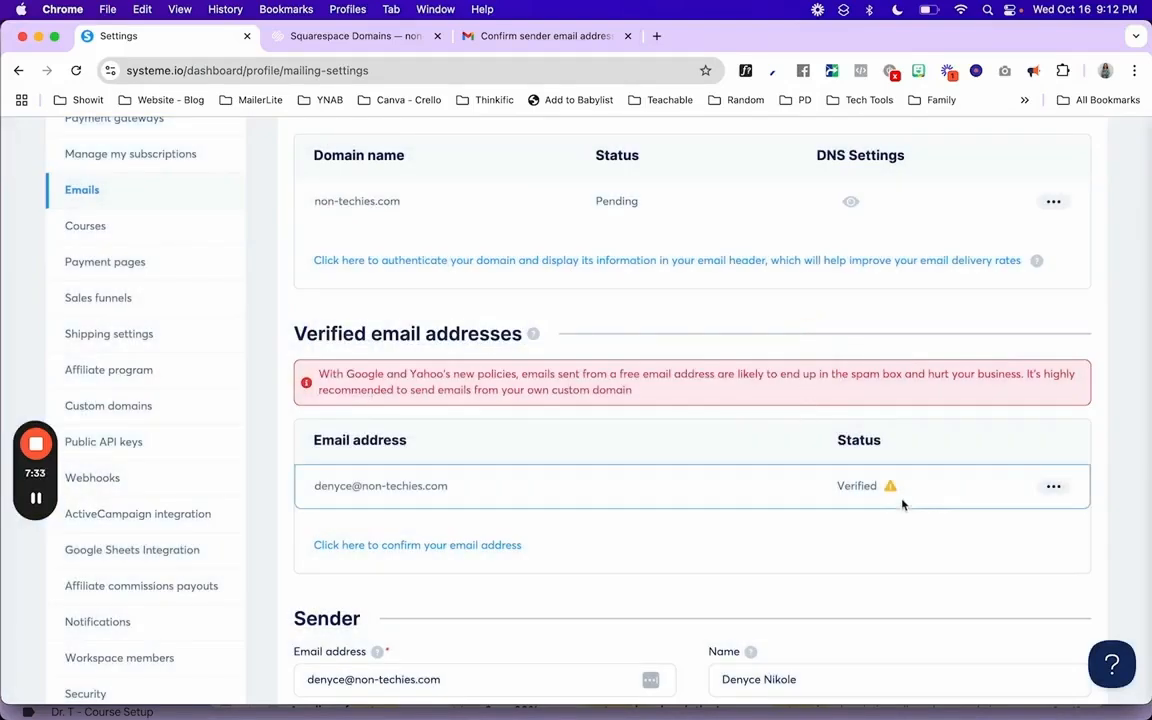
mouse_move(892, 490)
scroll(730, 507, "up", 1)
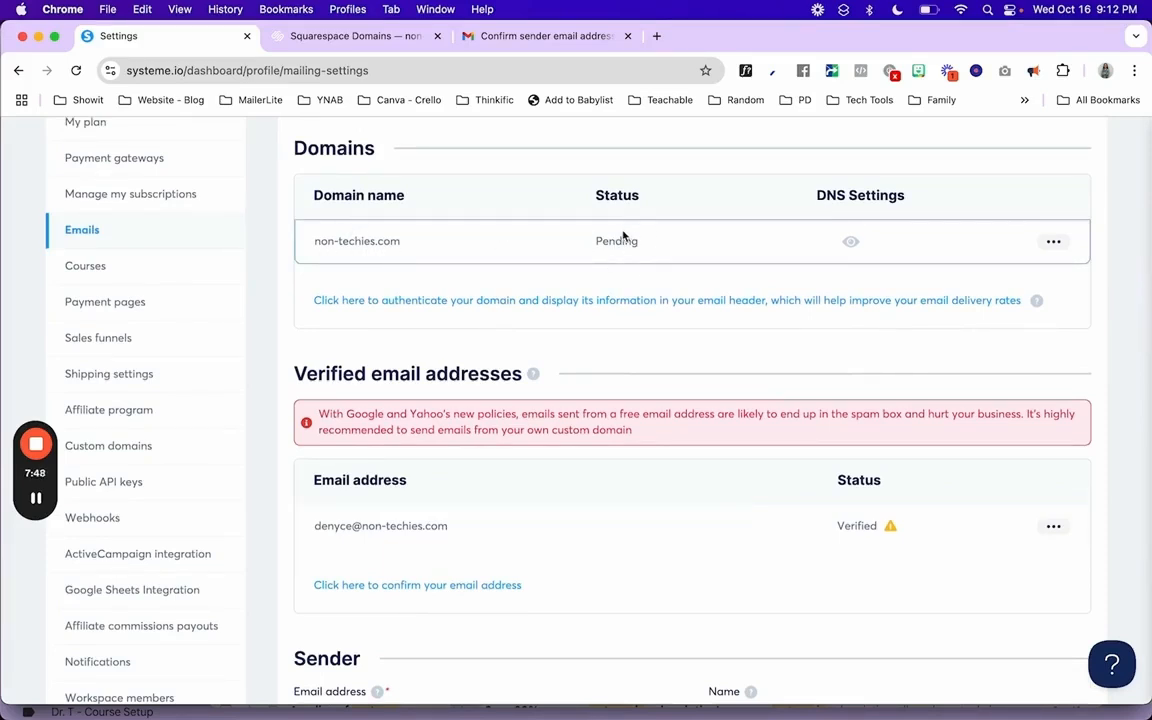
mouse_move(889, 528)
left_click(378, 592)
left_click(427, 419)
type("non-t")
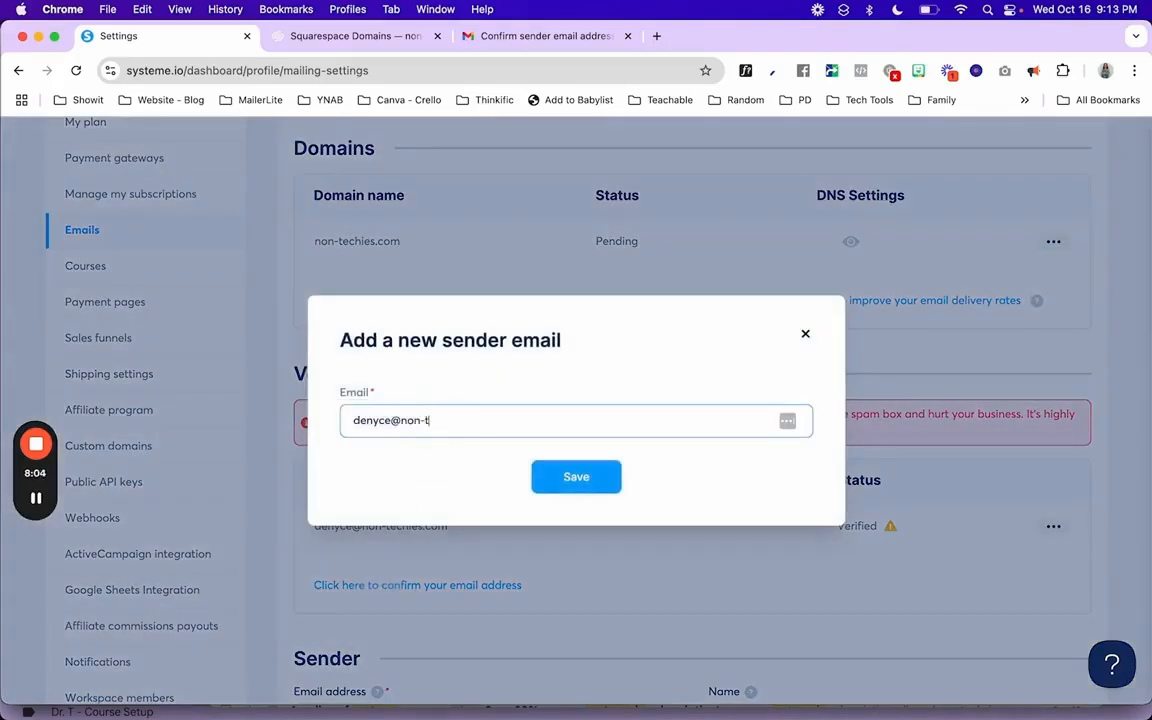
type("echies.com")
left_click(584, 479)
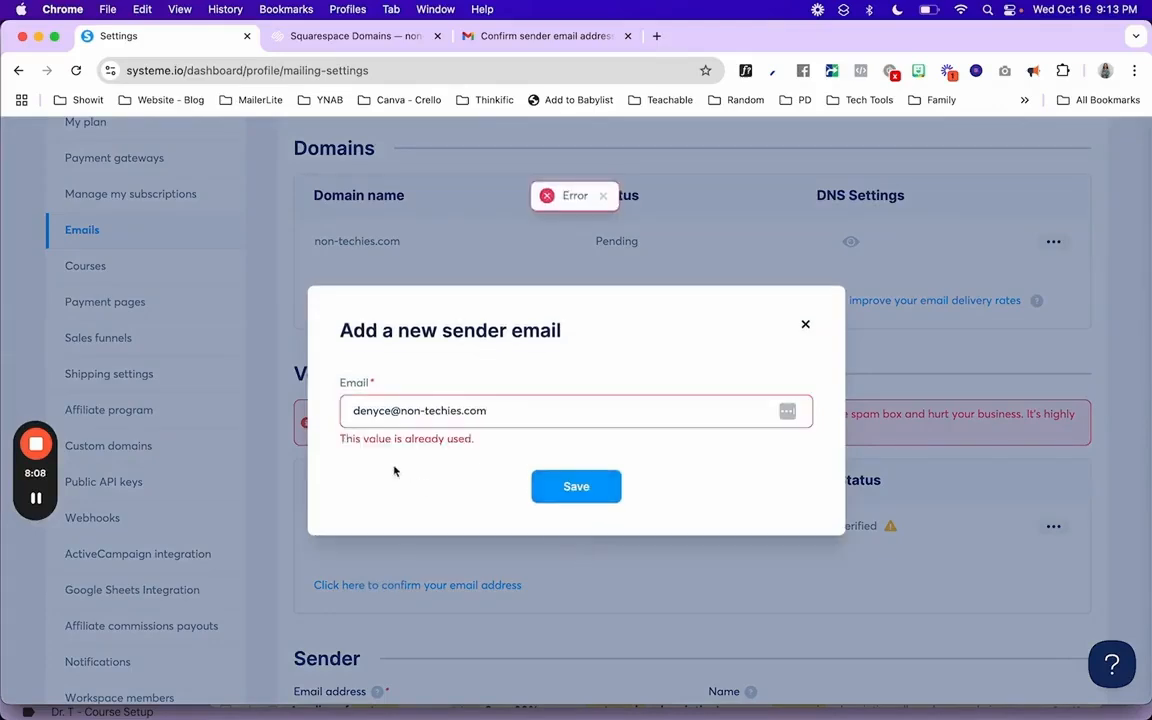
left_click(805, 323)
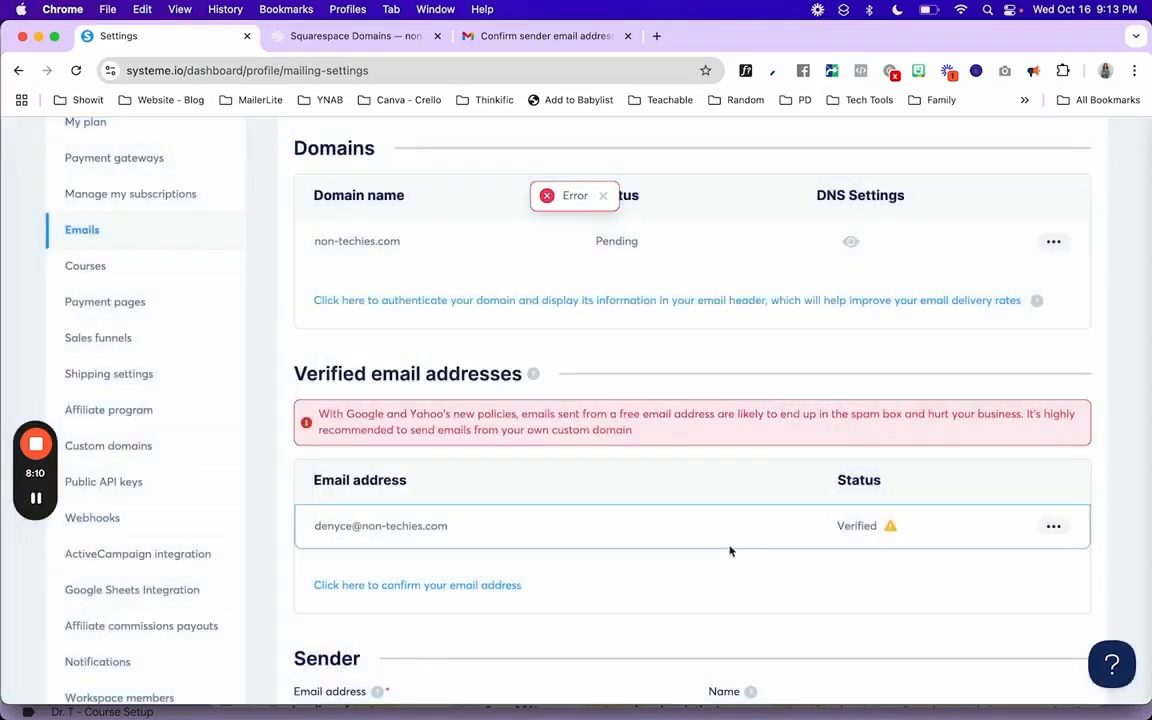
scroll(726, 550, "down", 1)
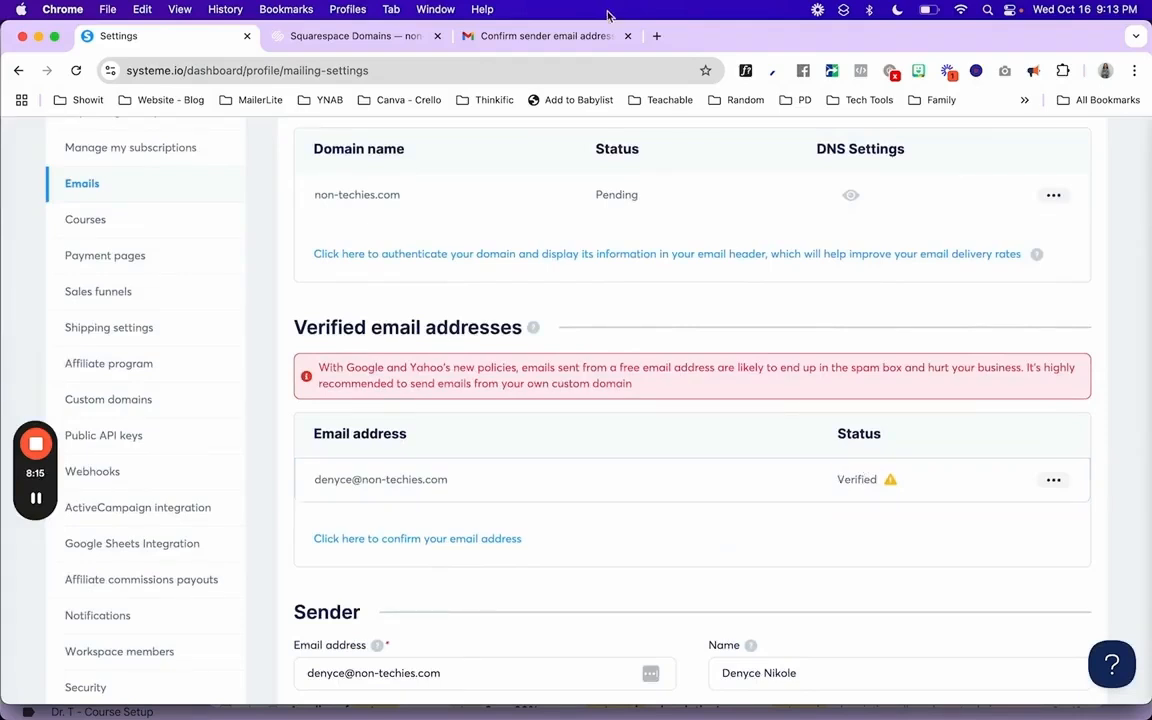
- Open the systeme.io 'Confirm sender email address' message in Gmail and review its subject
left_click(548, 36)
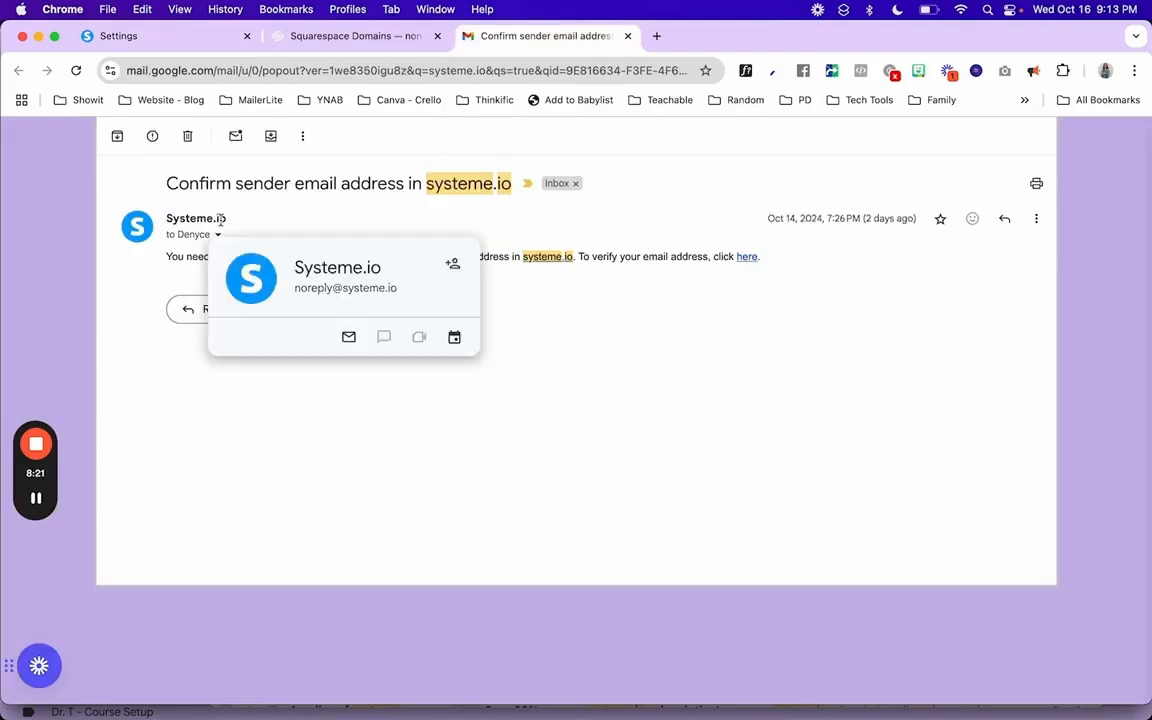
left_click_drag(176, 186, 520, 185)
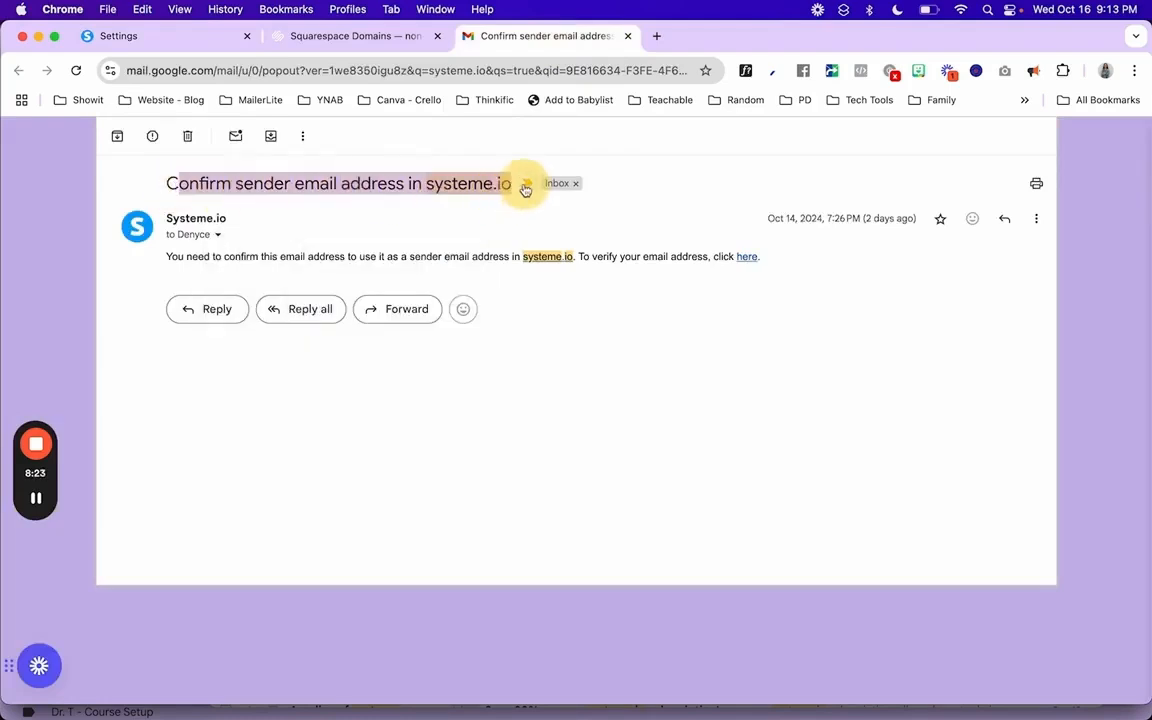
left_click(511, 349)
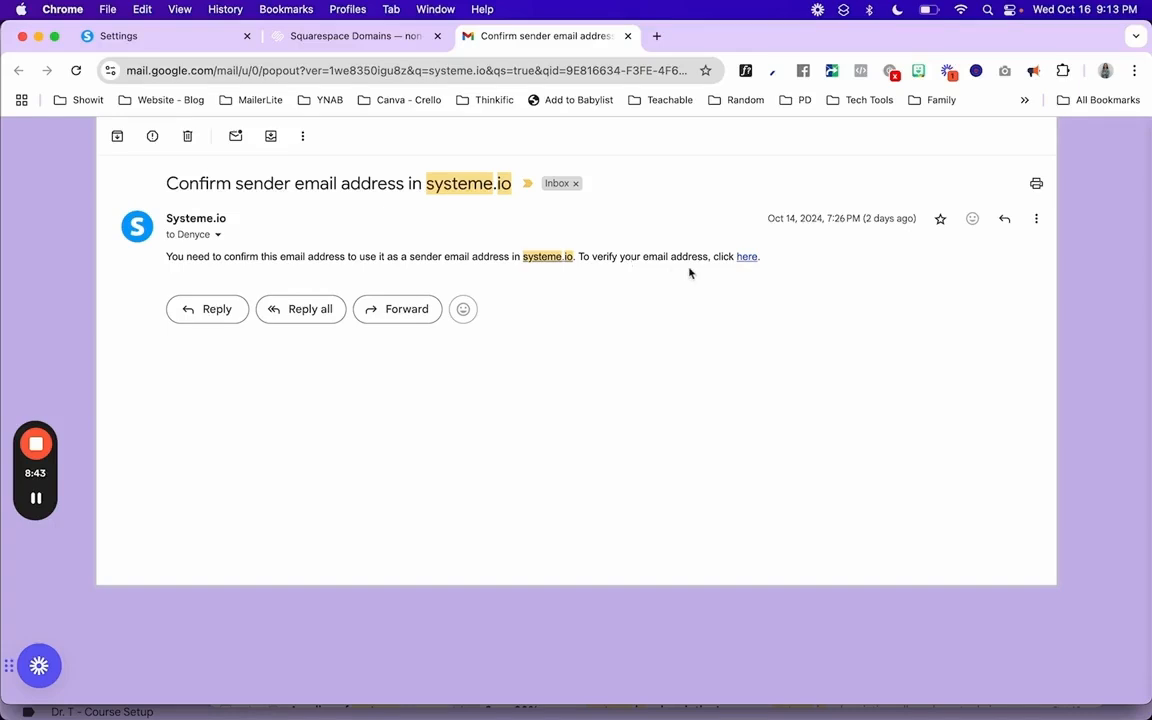
- Open the sender verification link, confirm the address, then close the 'Token not found' page
left_click(747, 258)
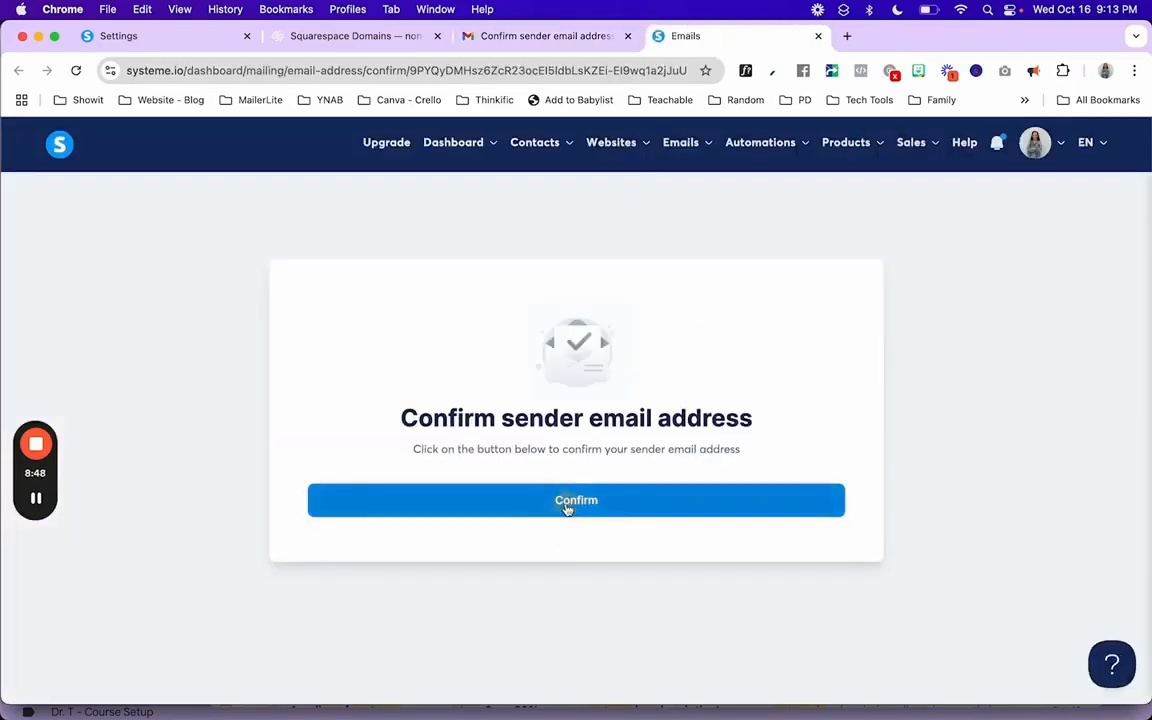
left_click(568, 507)
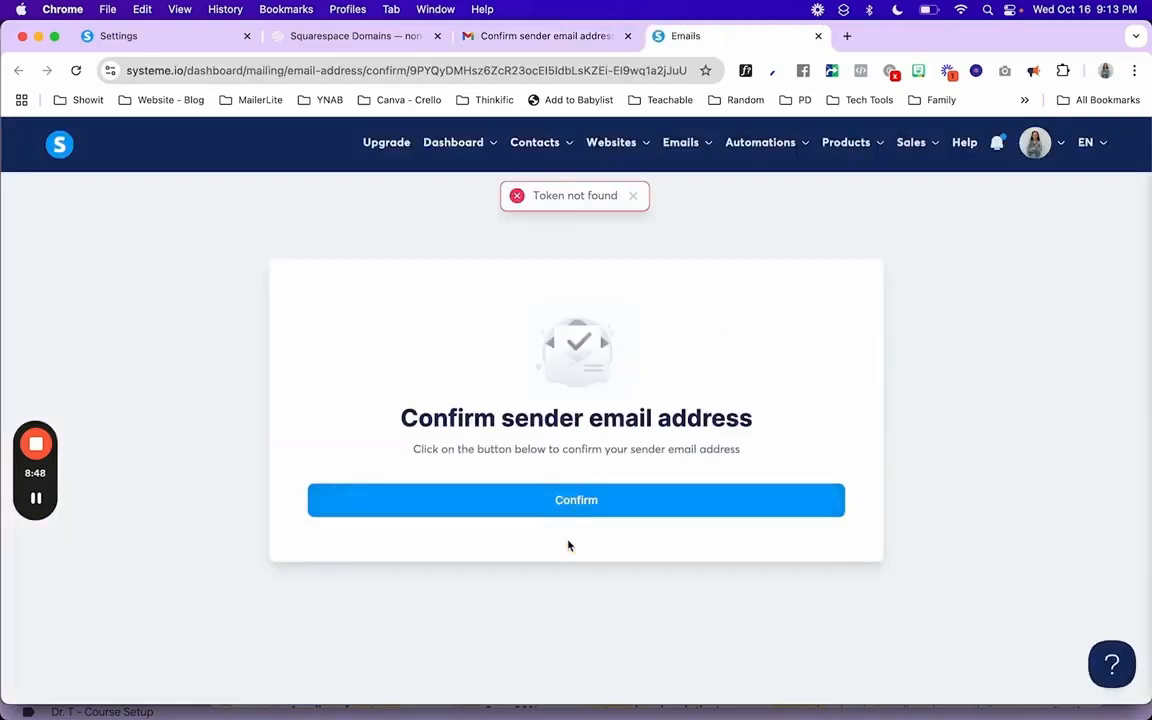
left_click(818, 36)
- Check the systeme.io records in Squarespace DNS, then return to systeme.io's email settings
left_click(362, 42)
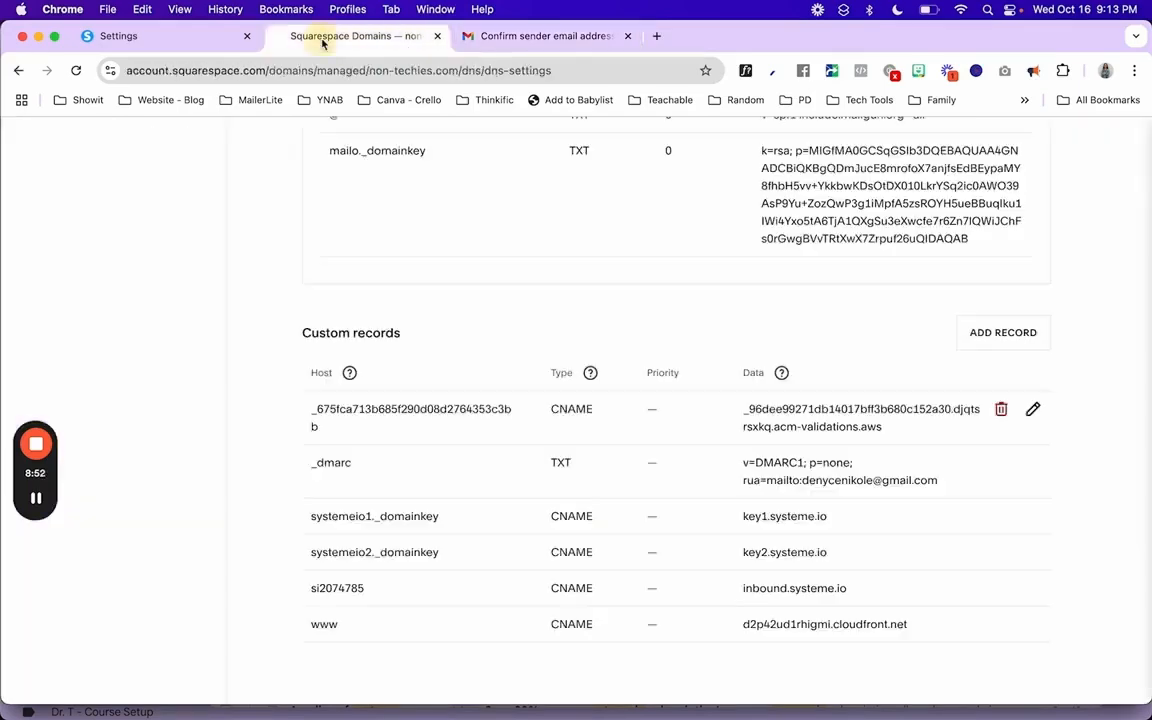
left_click(174, 52)
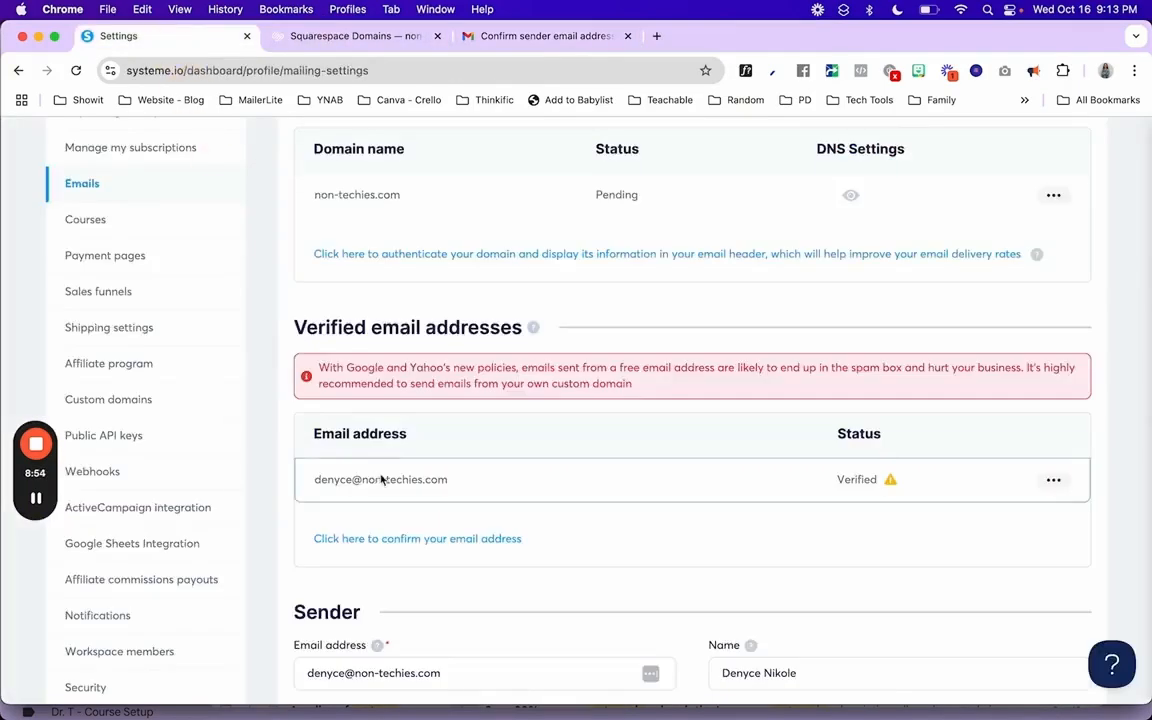
scroll(514, 597, "down", 3)
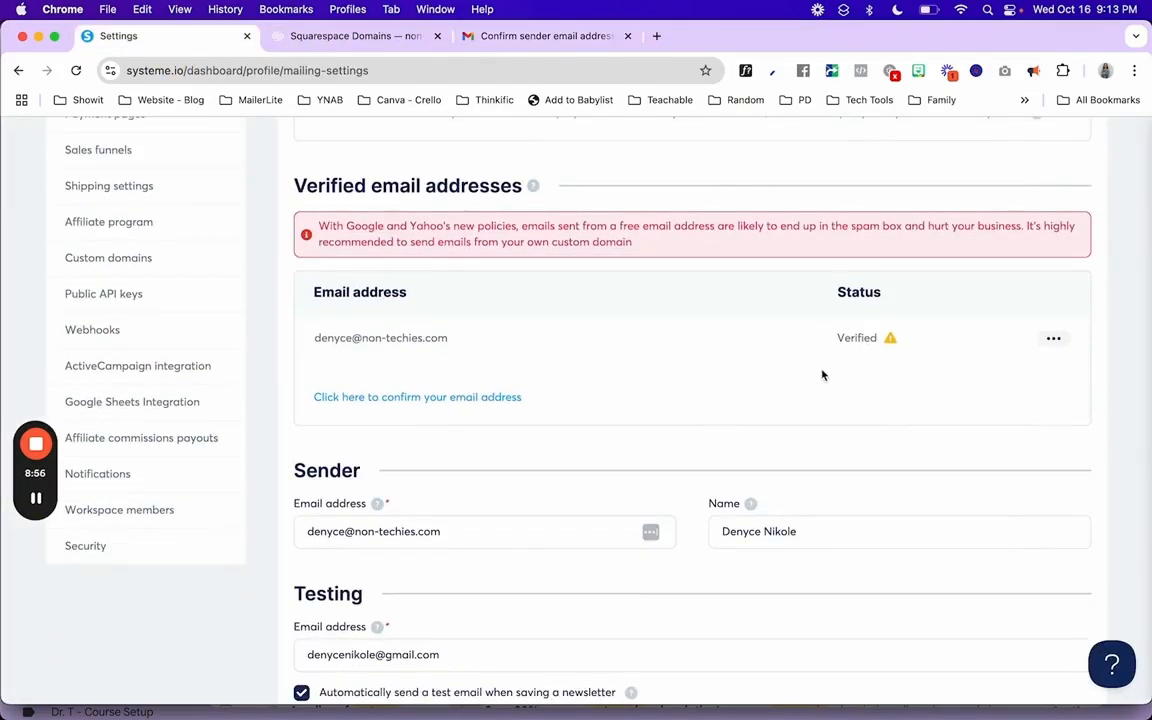
scroll(822, 375, "up", 2)
scroll(822, 375, "down", 2)
- Review the Sender email address and Testing email fields, with non-techies.com still Pending
left_click(458, 526)
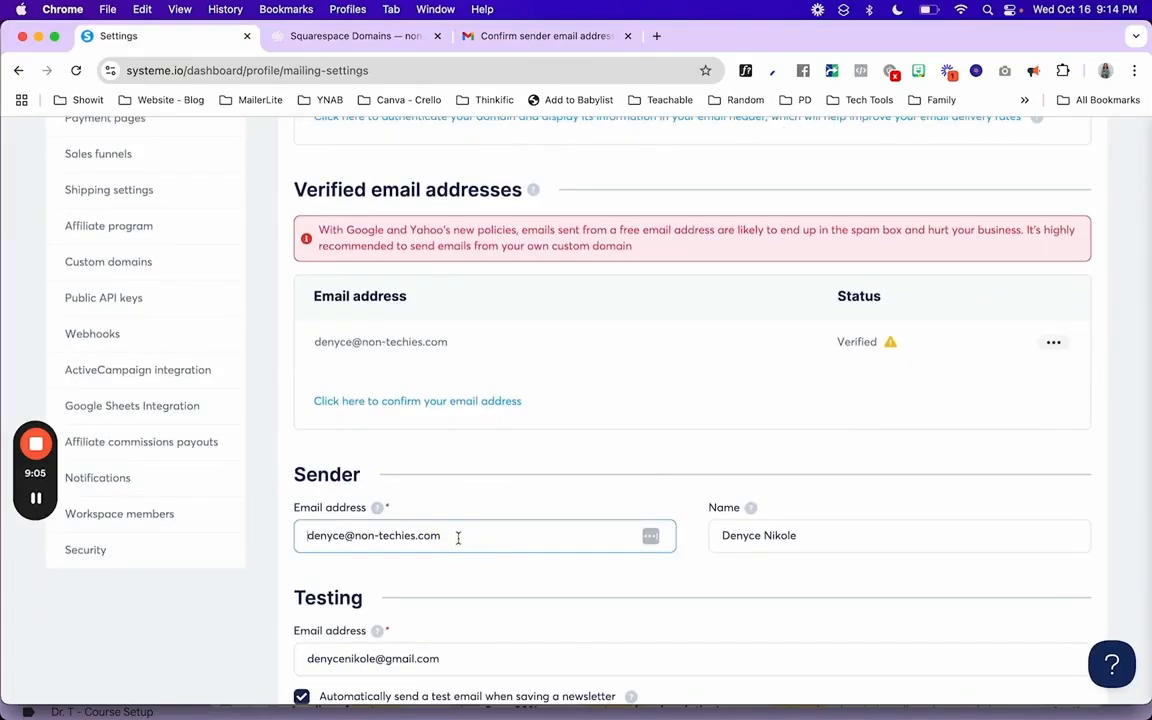
scroll(459, 540, "down", 1)
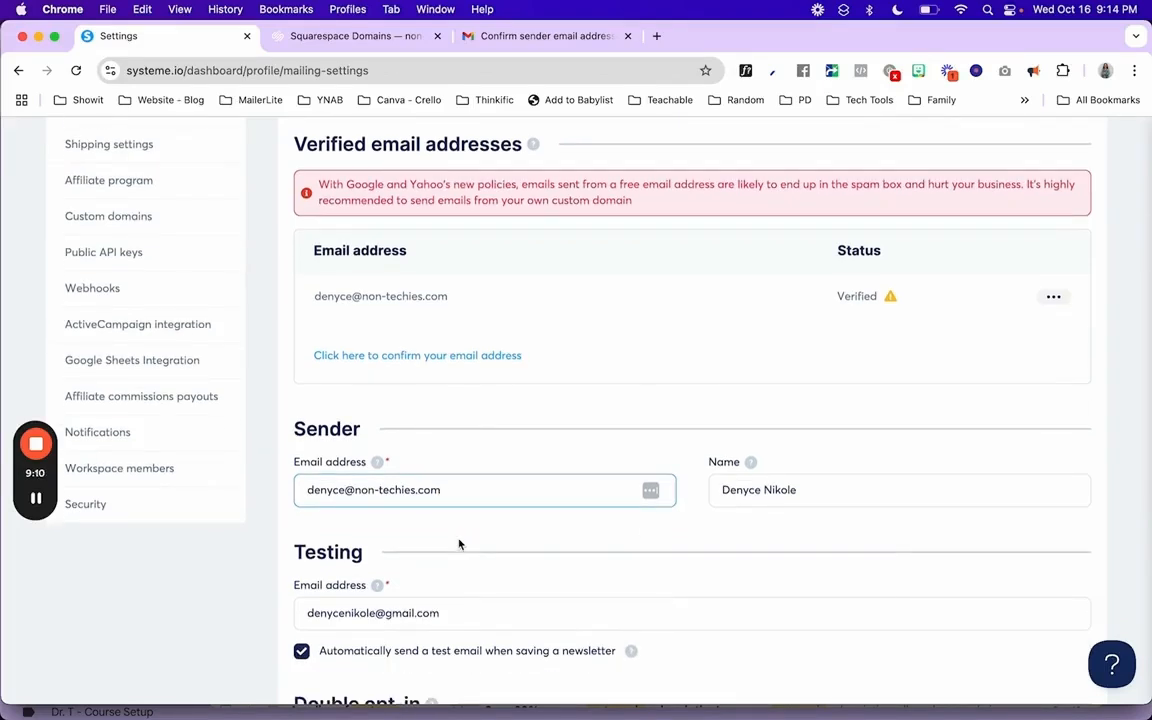
scroll(459, 544, "down", 1)
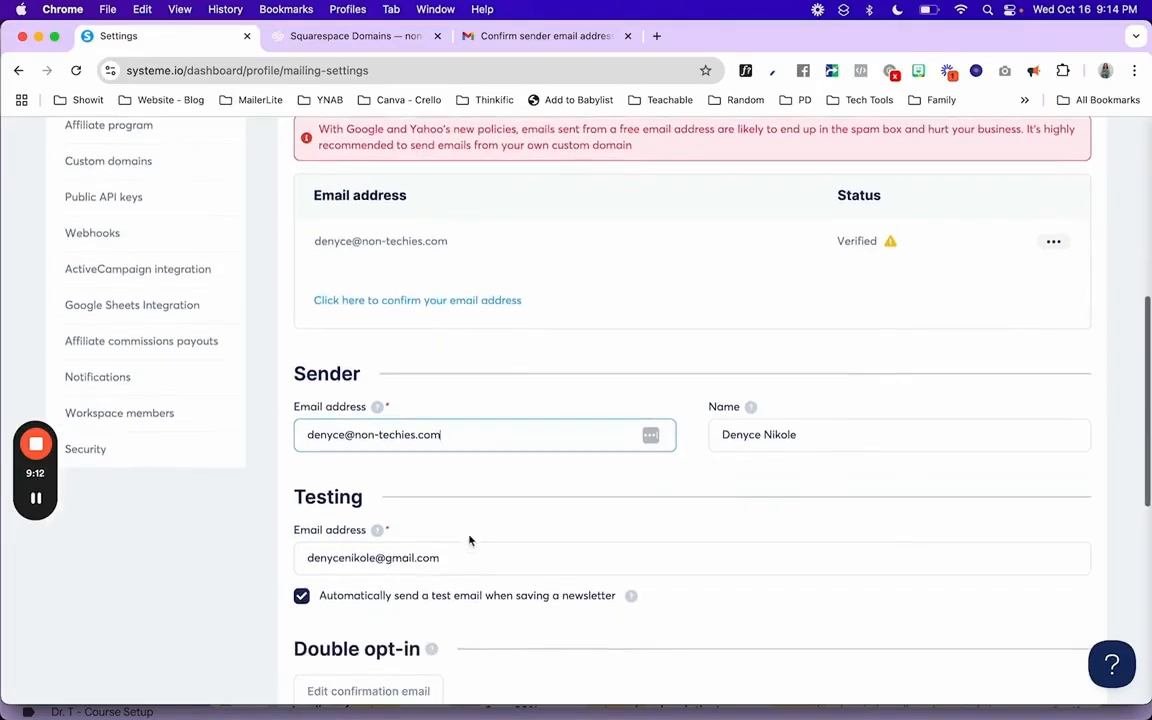
left_click_drag(303, 557, 478, 557)
left_click(478, 557)
scroll(431, 502, "down", 10)
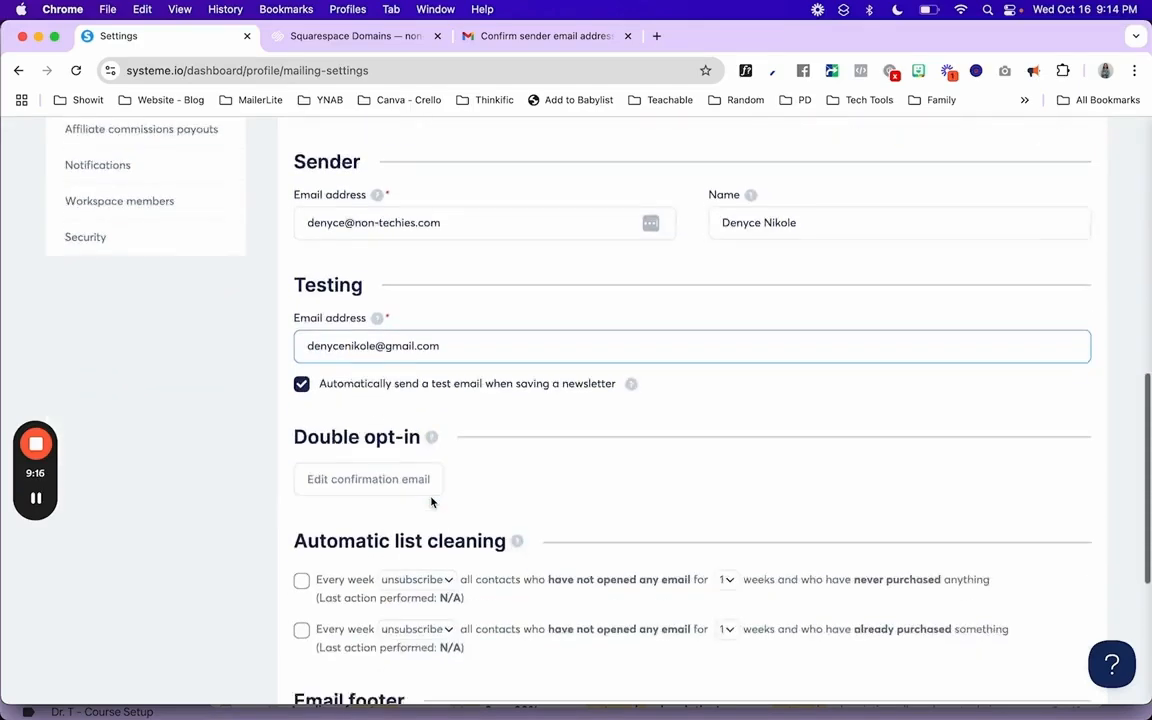
scroll(431, 497, "up", 12)
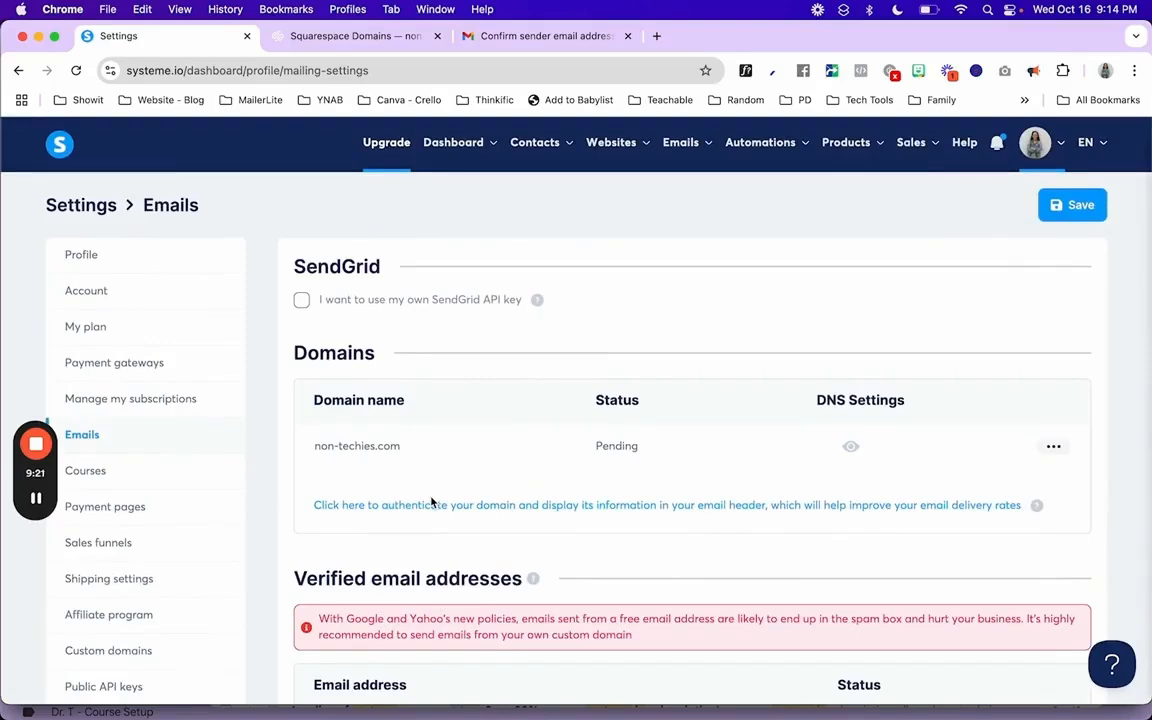
scroll(431, 502, "down", 11)
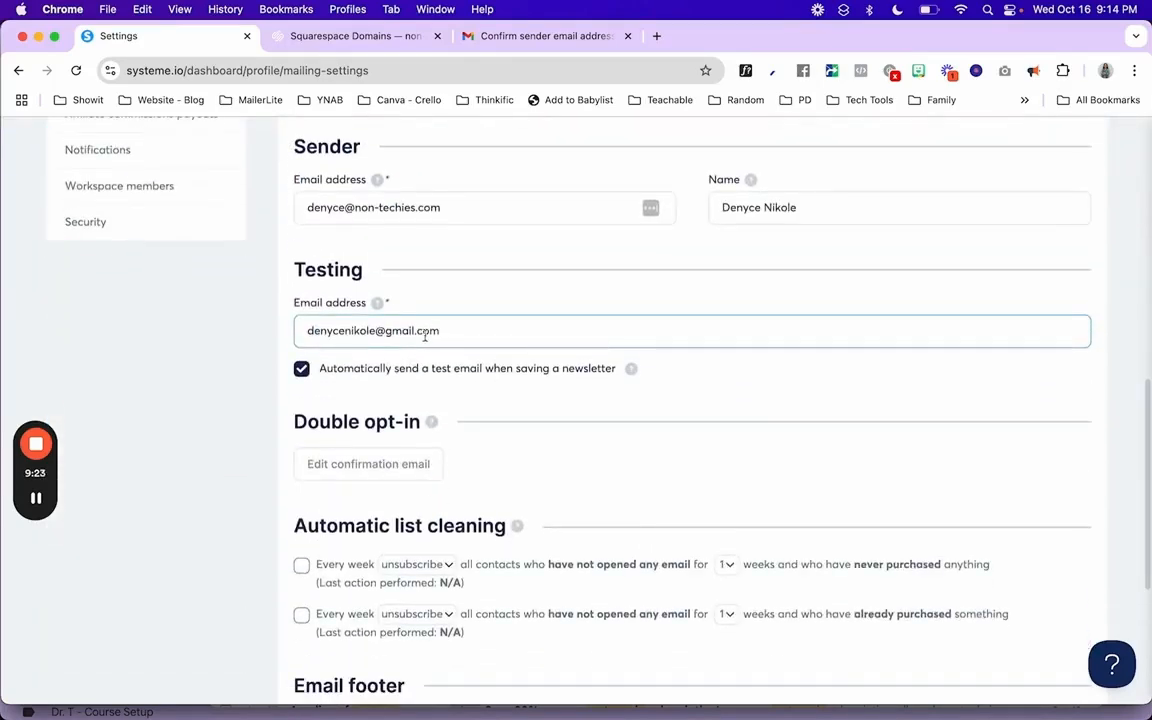
scroll(445, 330, "up", 11)
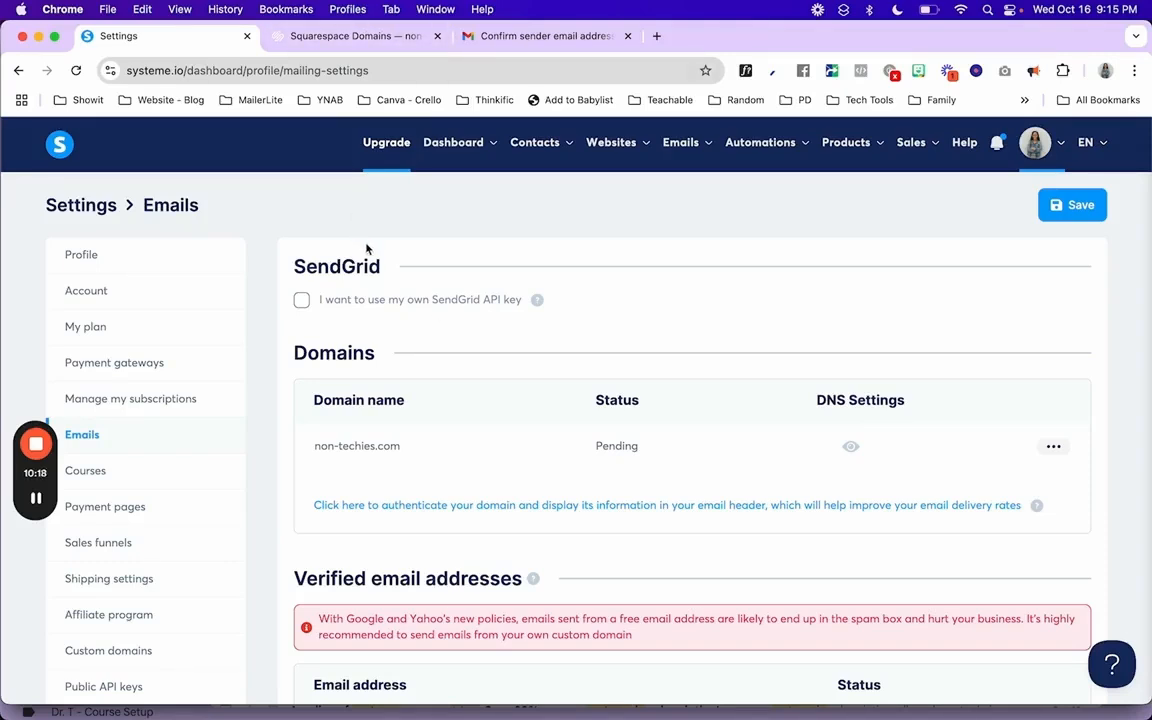
scroll(442, 352, "down", 1)
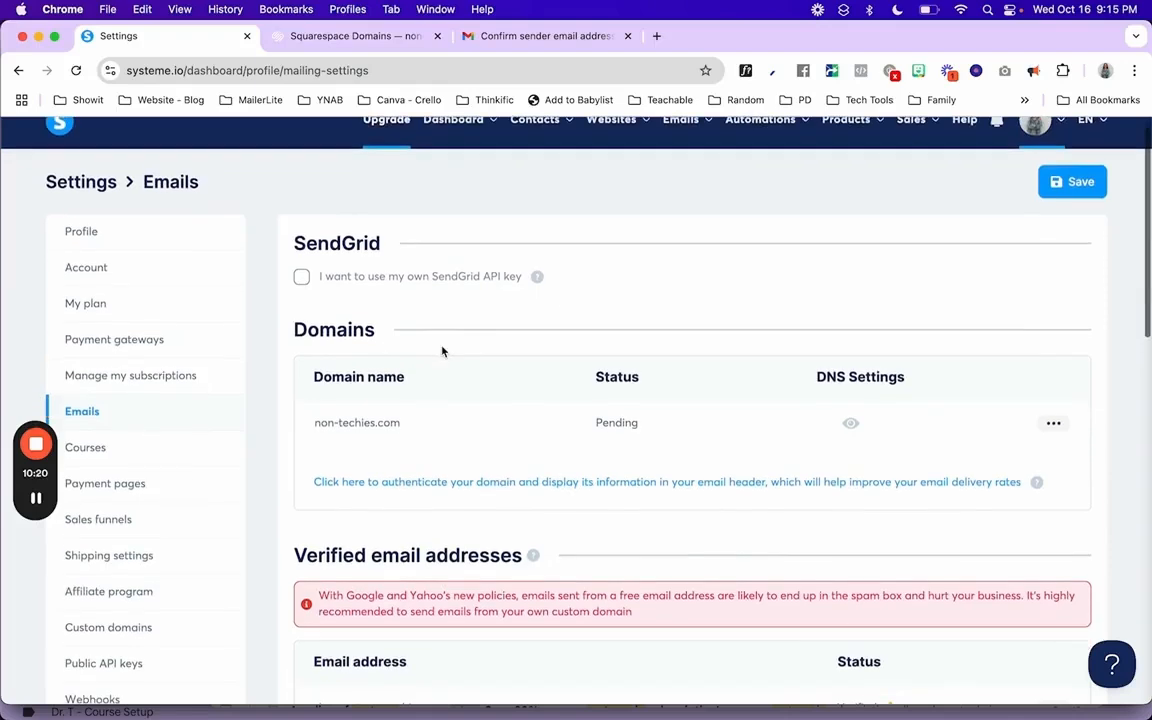
scroll(442, 351, "down", 2)
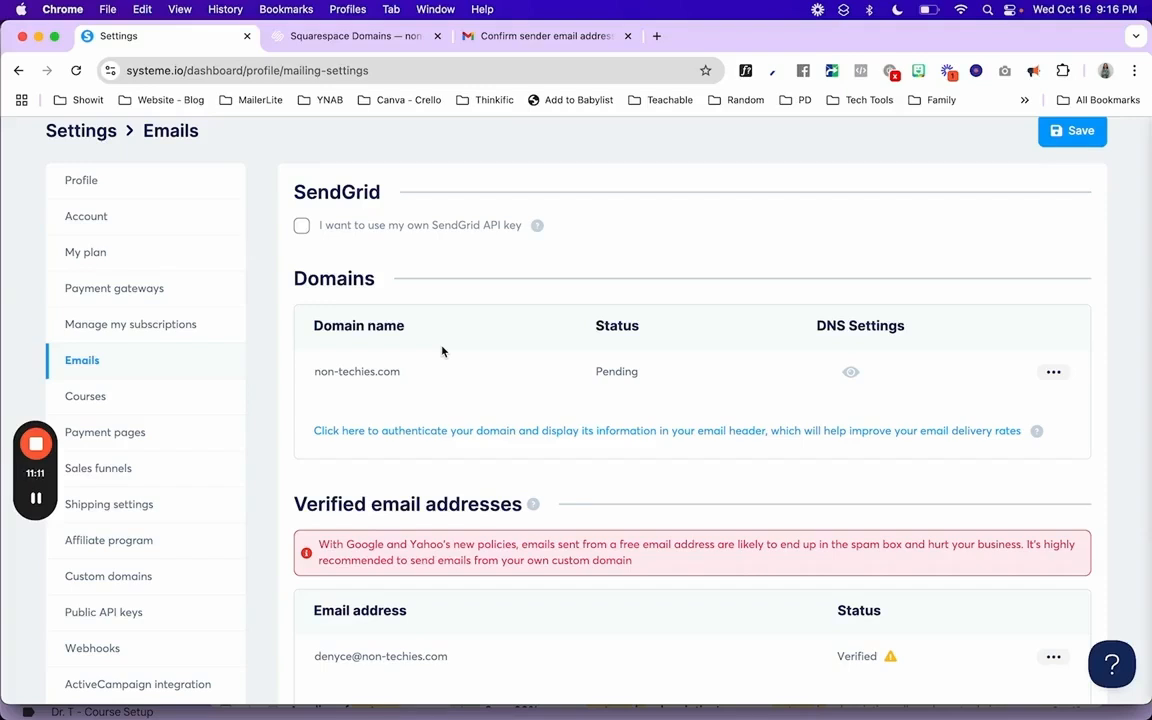
scroll(443, 351, "up", 2)
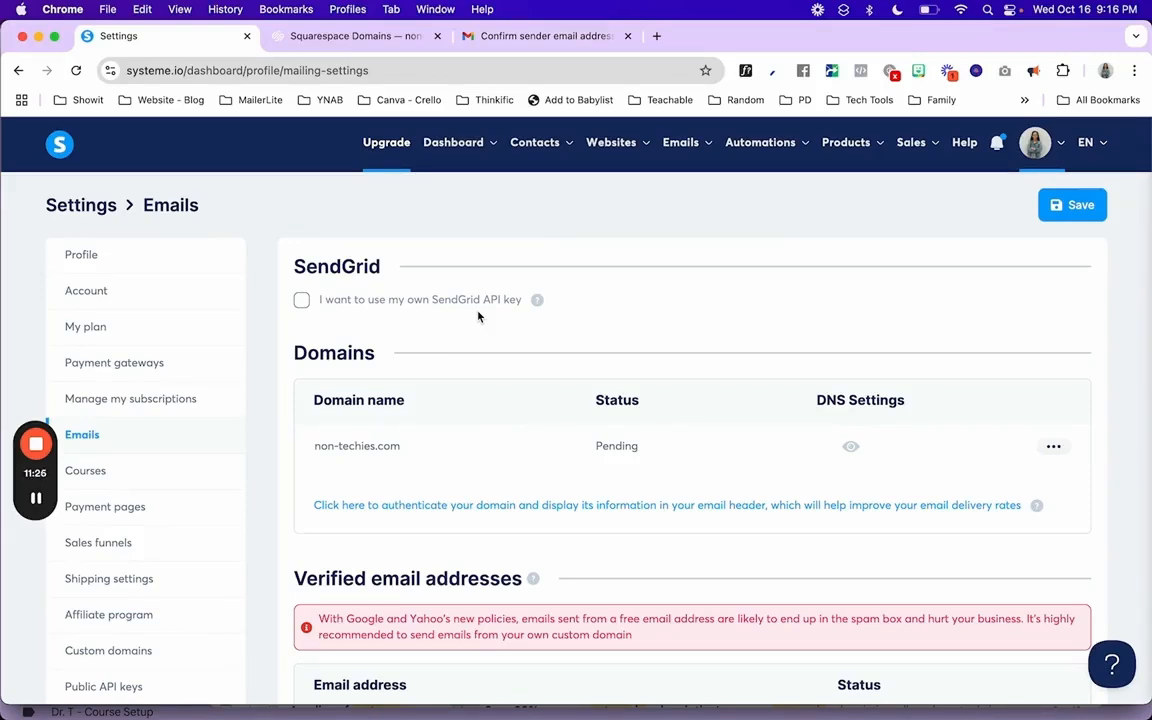
scroll(478, 316, "down", 3)
scroll(478, 316, "up", 3)
mouse_move(607, 153)
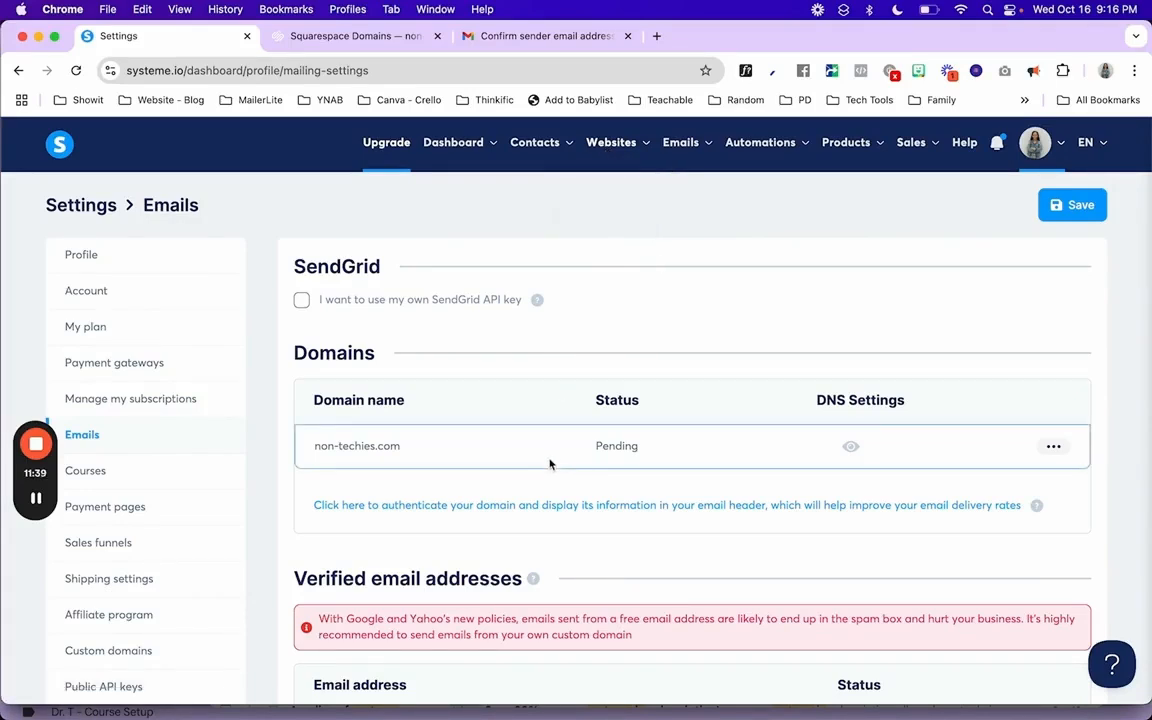
scroll(549, 464, "down", 1)
scroll(549, 464, "down", 2)
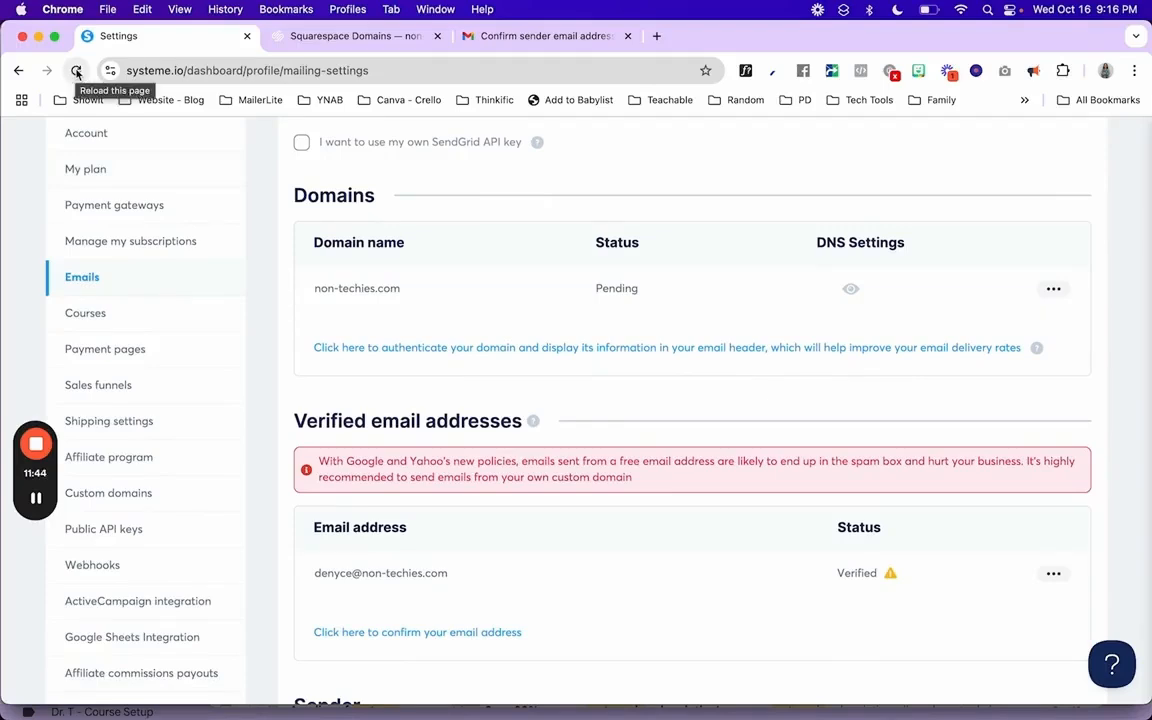
- Reload the systeme.io Settings > Emails page until non-techies.com shows Verified
left_click(76, 72)
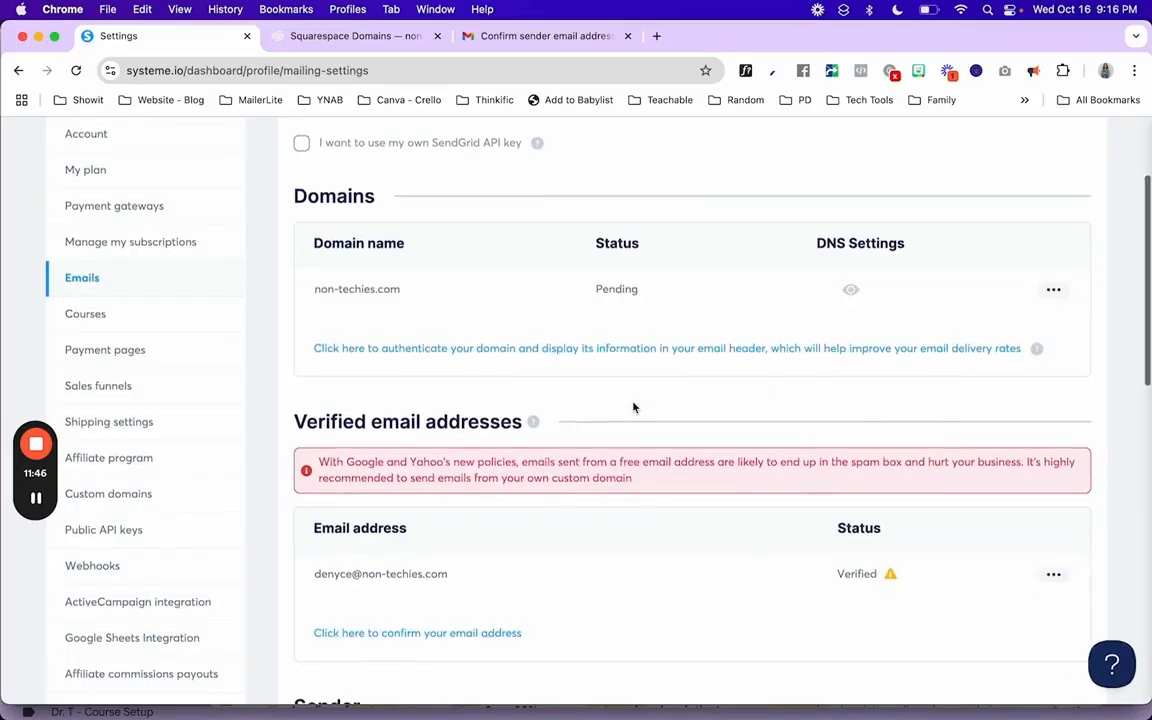
scroll(633, 407, "up", 2)
scroll(633, 407, "up", 2)
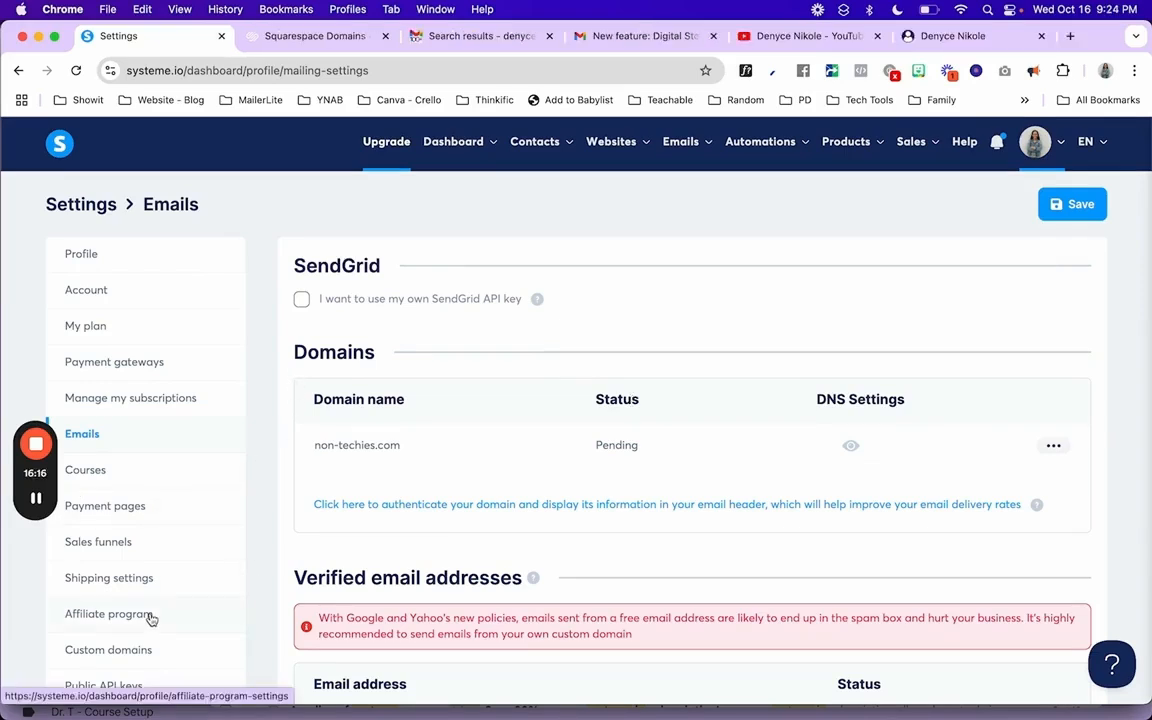
mouse_move(37, 507)
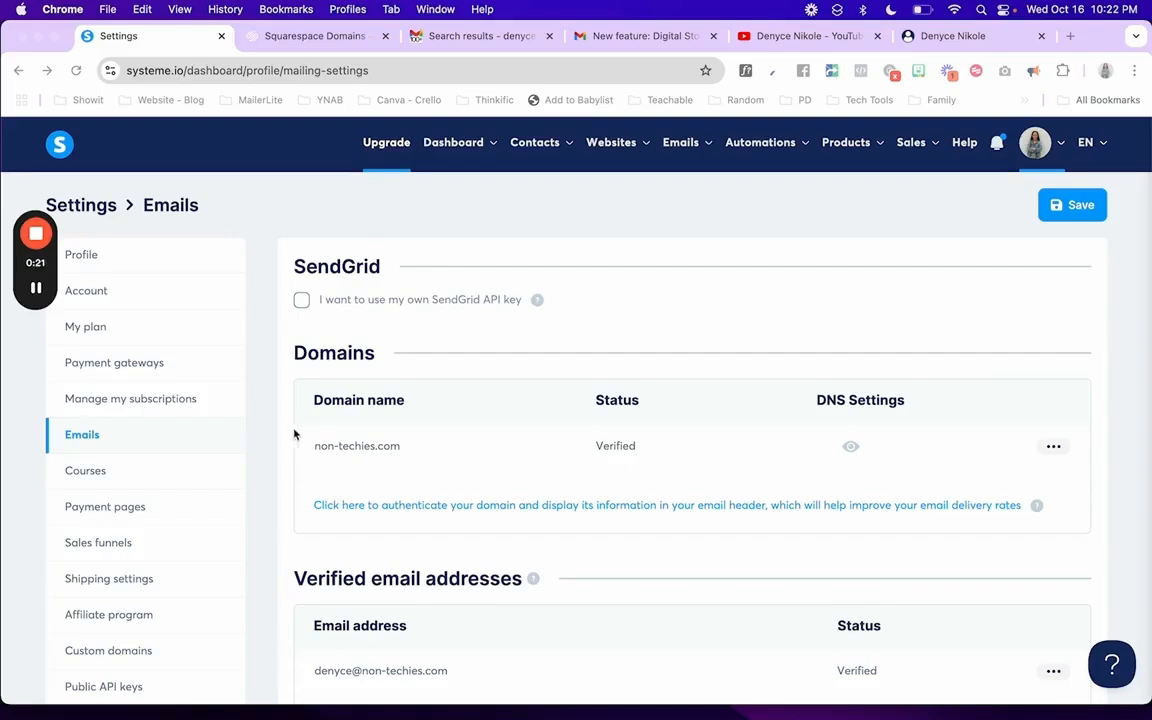
scroll(842, 481, "down", 3)
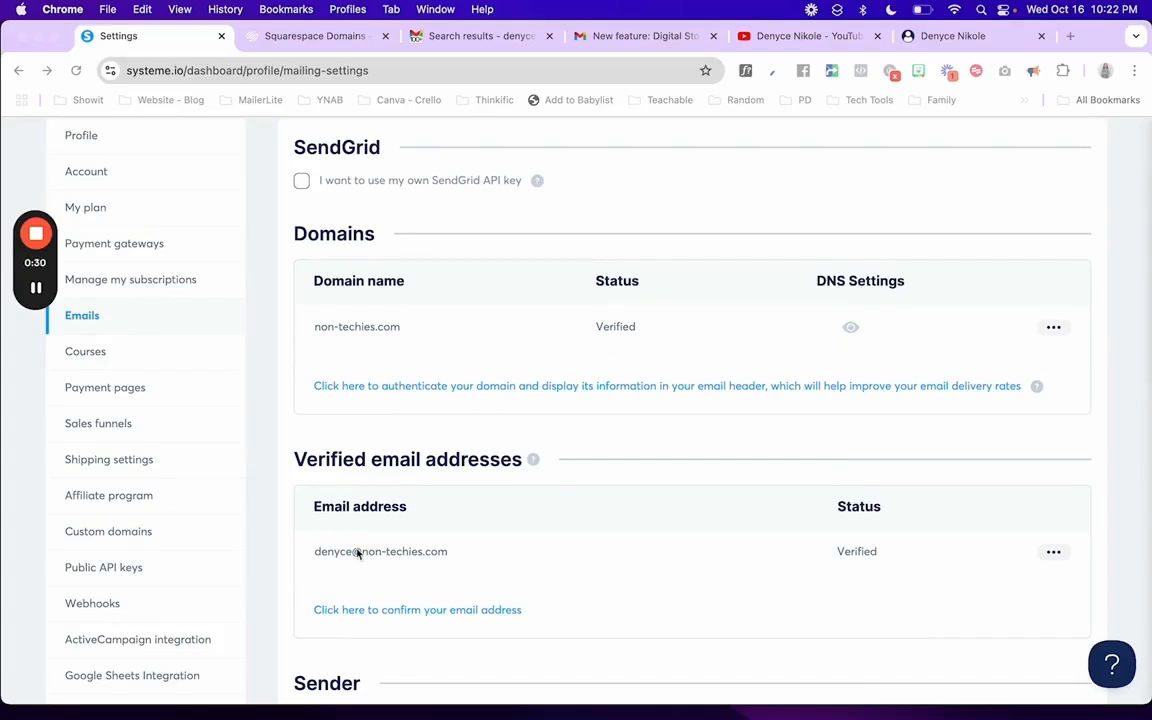
scroll(356, 553, "down", 2)
scroll(356, 553, "down", 1)
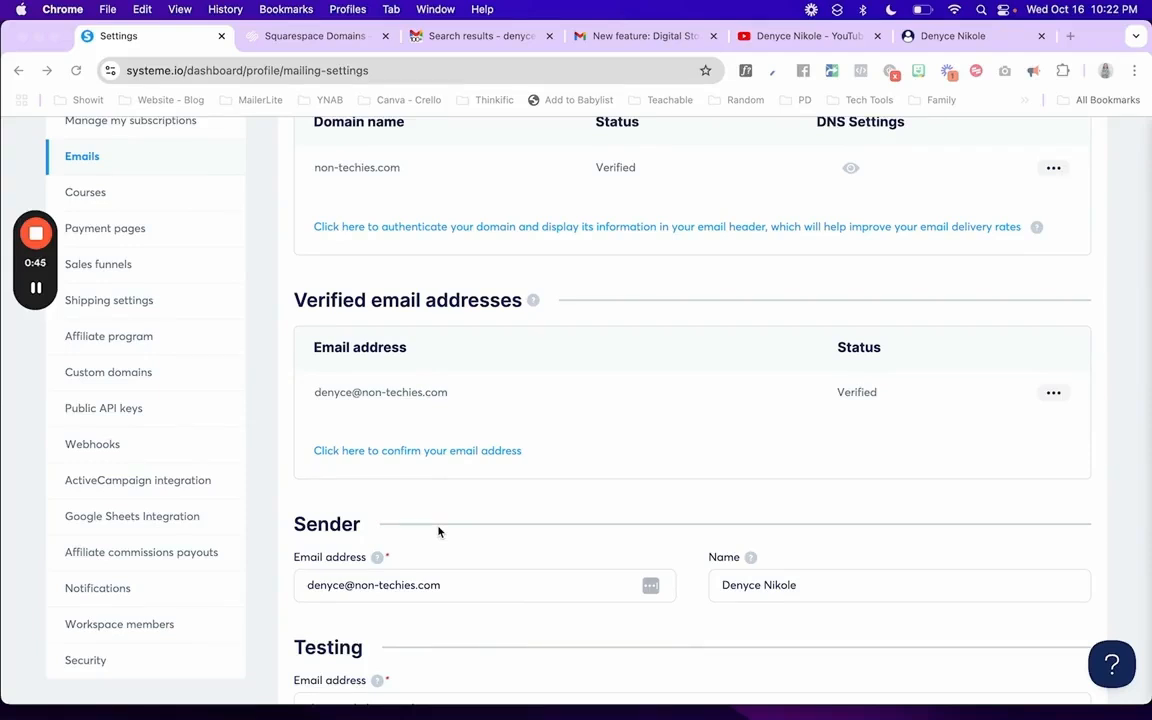
scroll(438, 531, "up", 3)
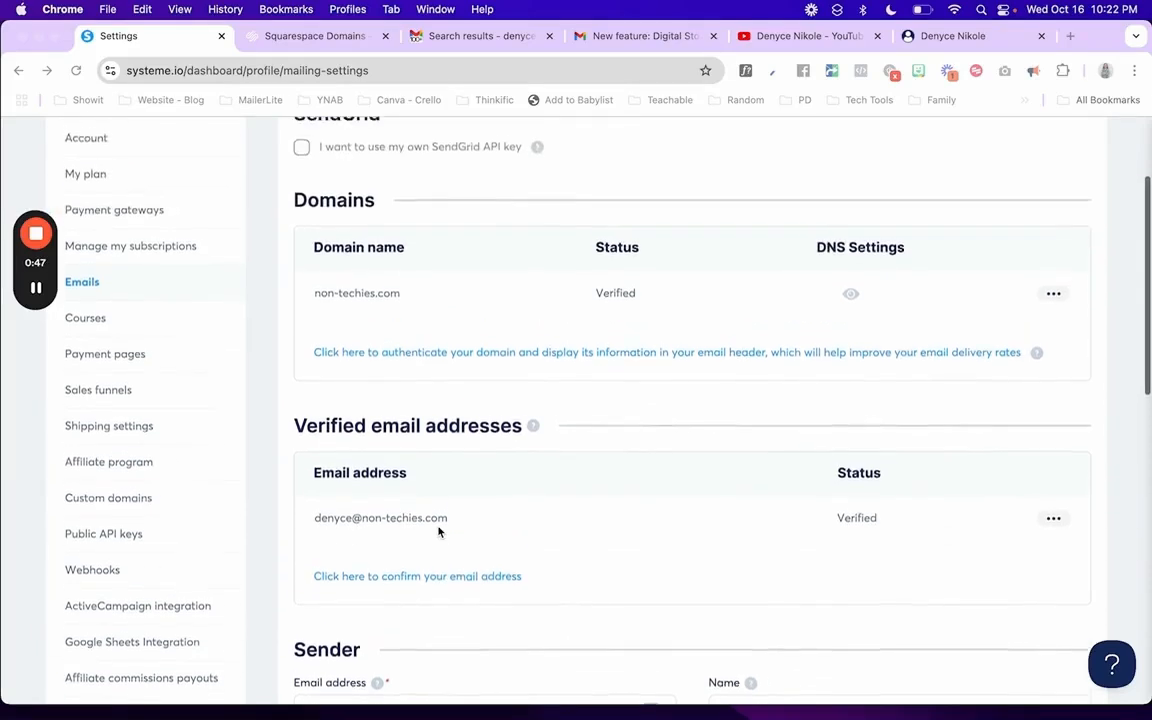
scroll(424, 383, "up", 1)
scroll(425, 382, "down", 2)
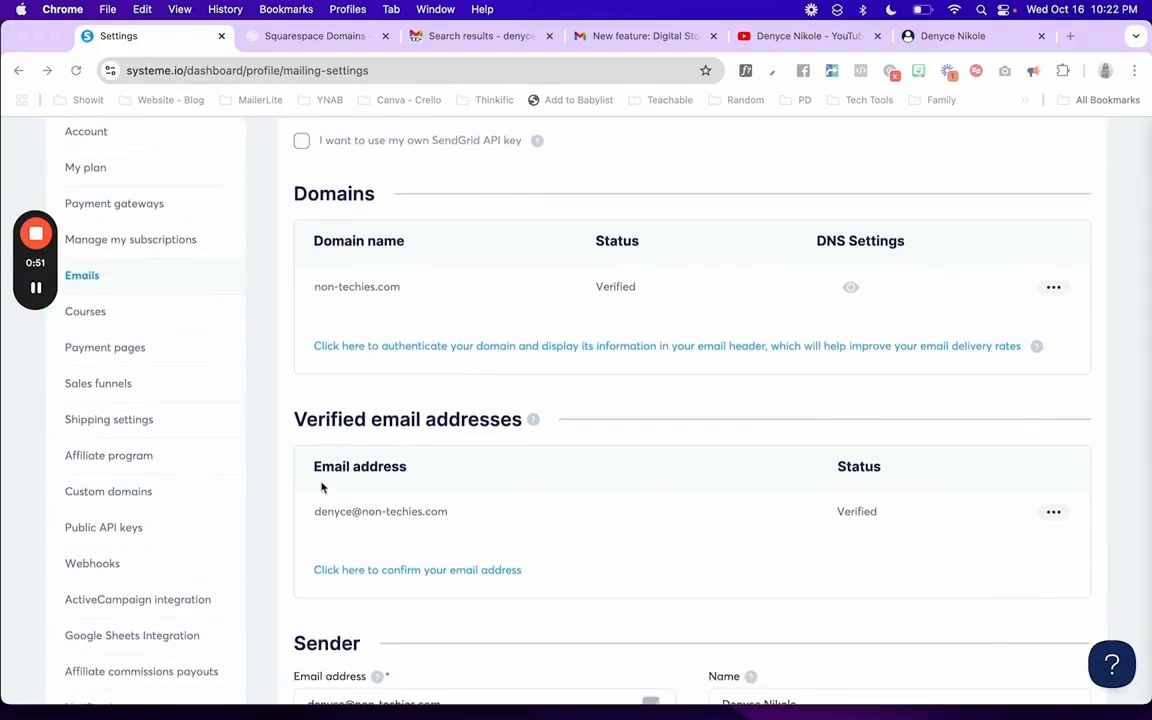
scroll(442, 560, "down", 1)
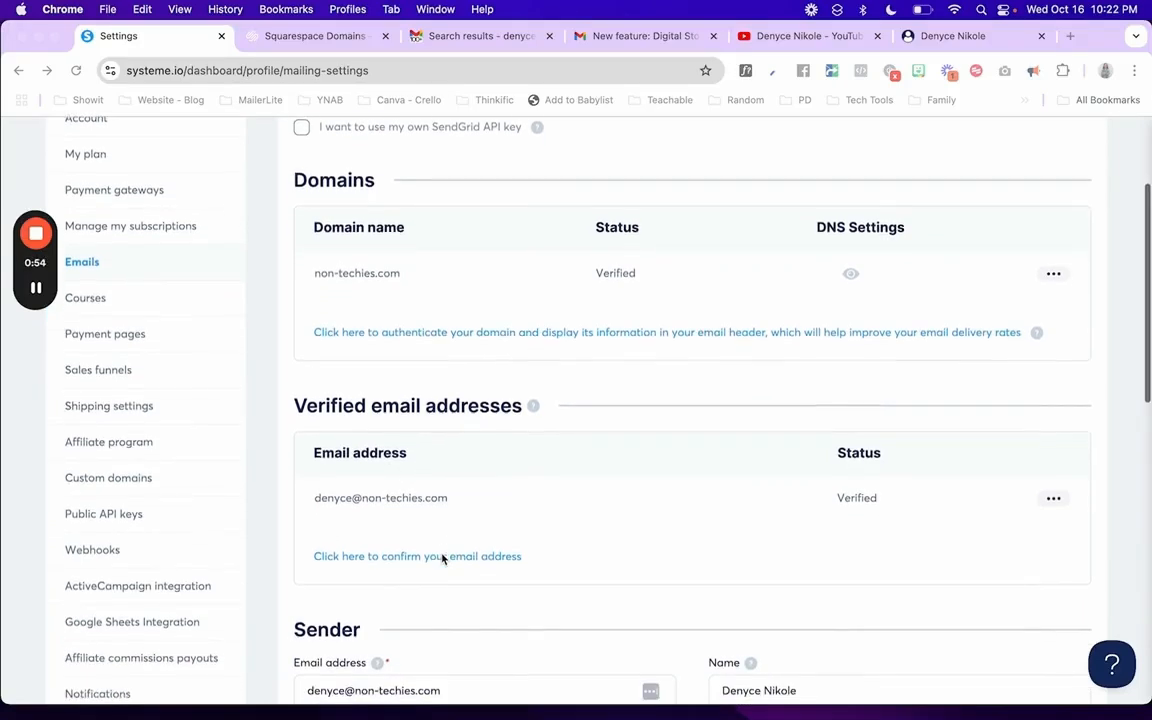
scroll(442, 559, "up", 1)
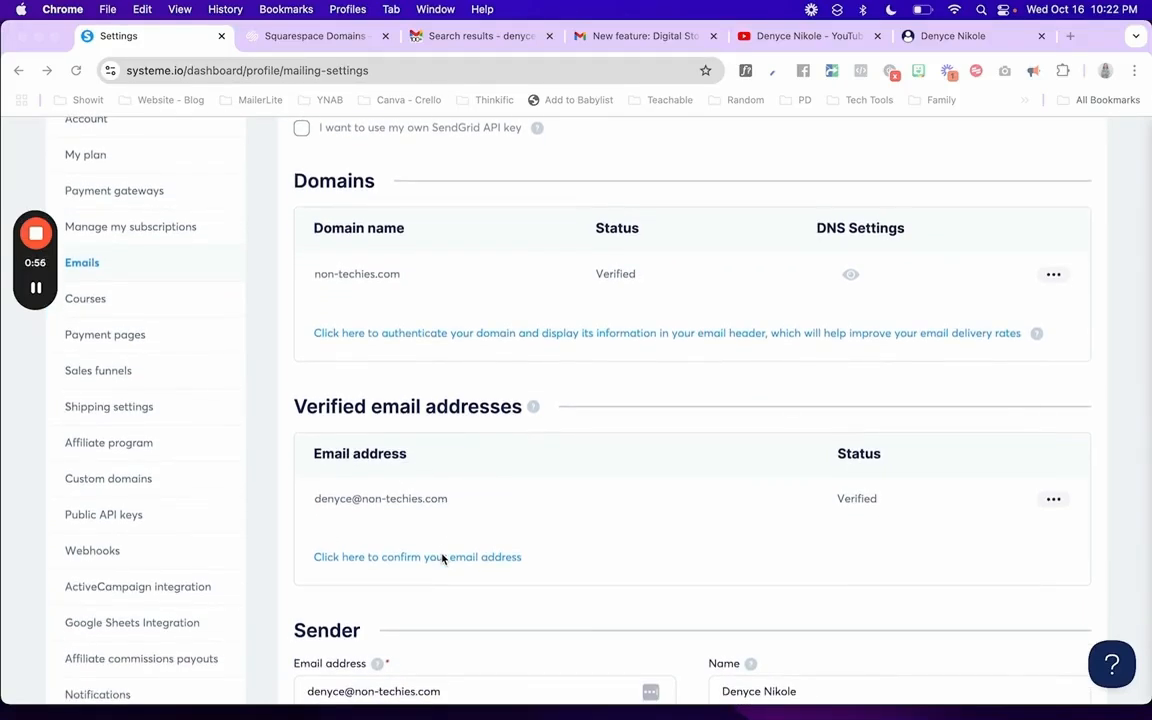